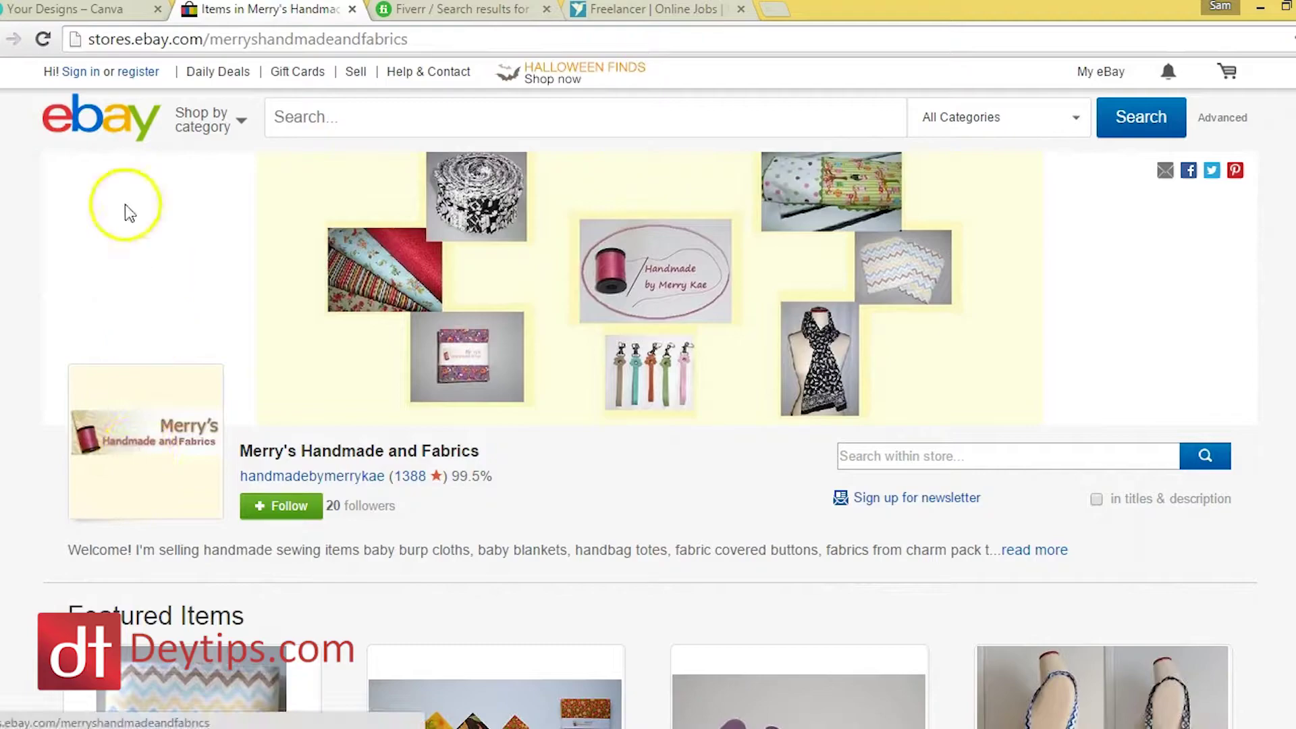
Create a custom-dimension Canva design of 1200 × 270 px from the home tab.
click(72, 13)
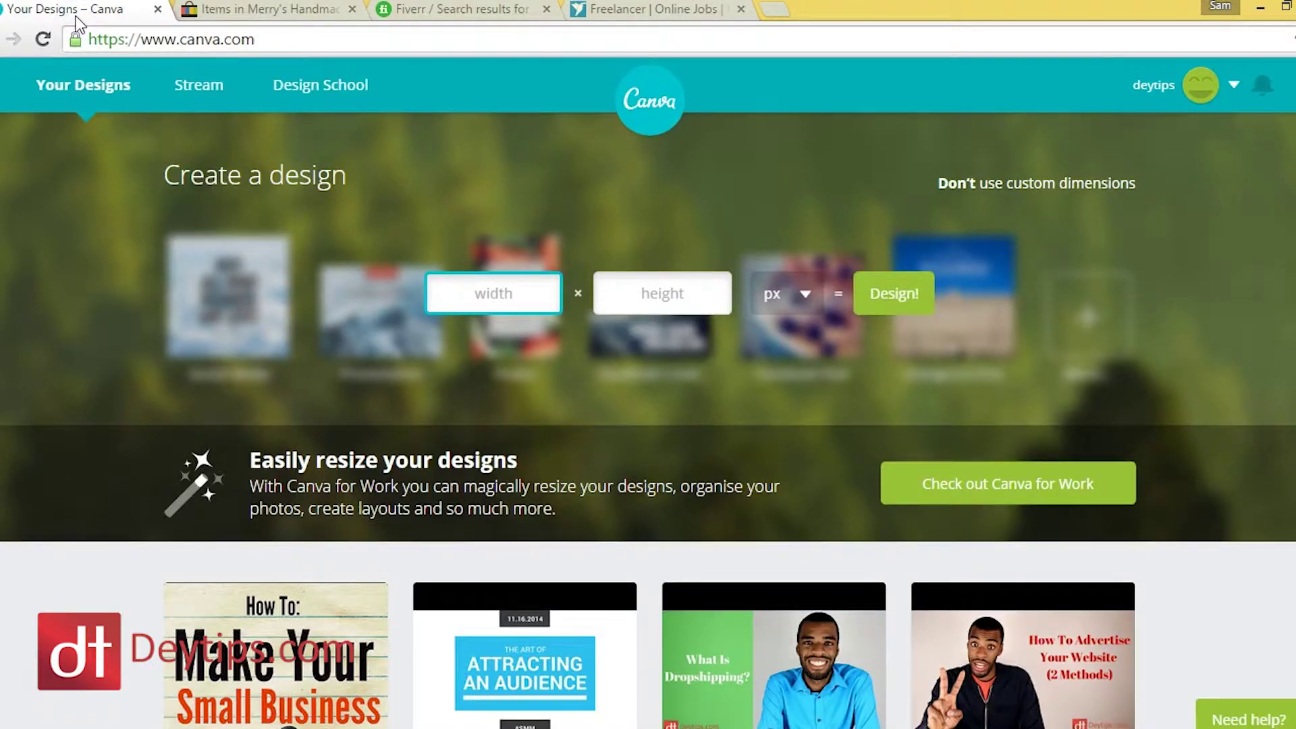
click(147, 327)
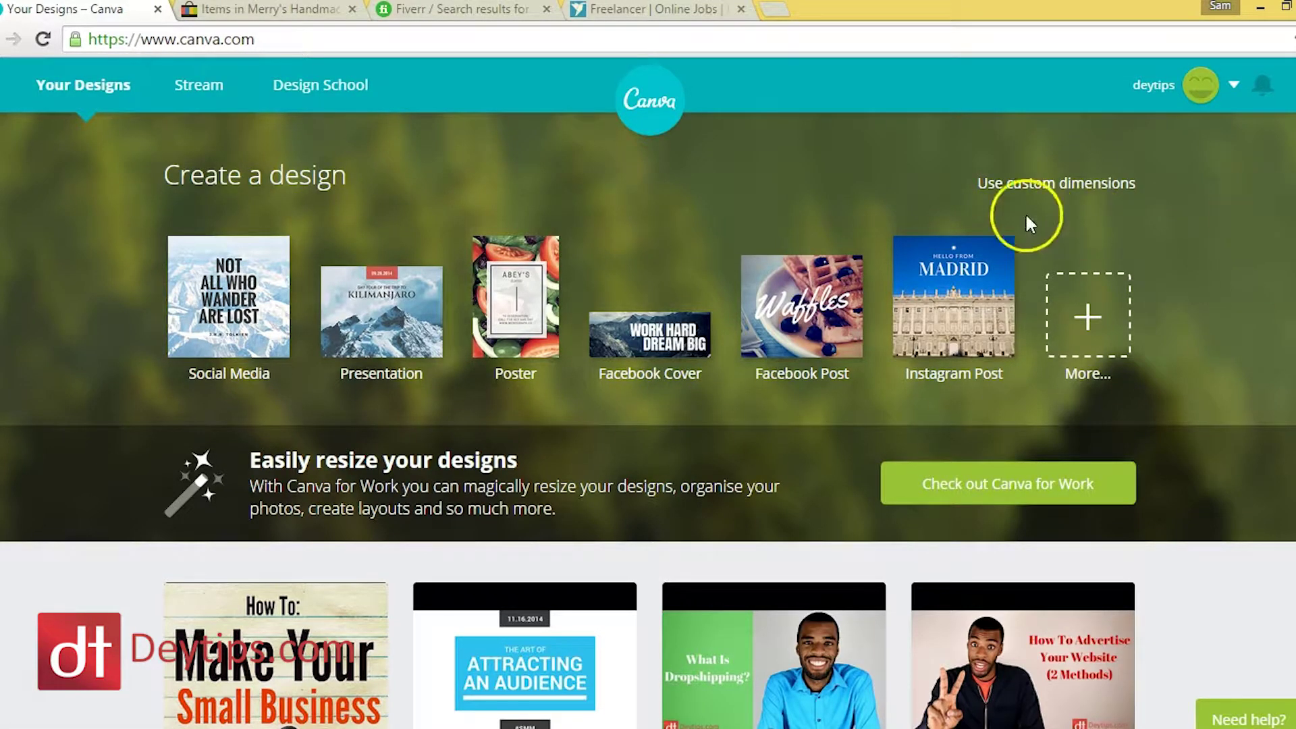
click(1098, 191)
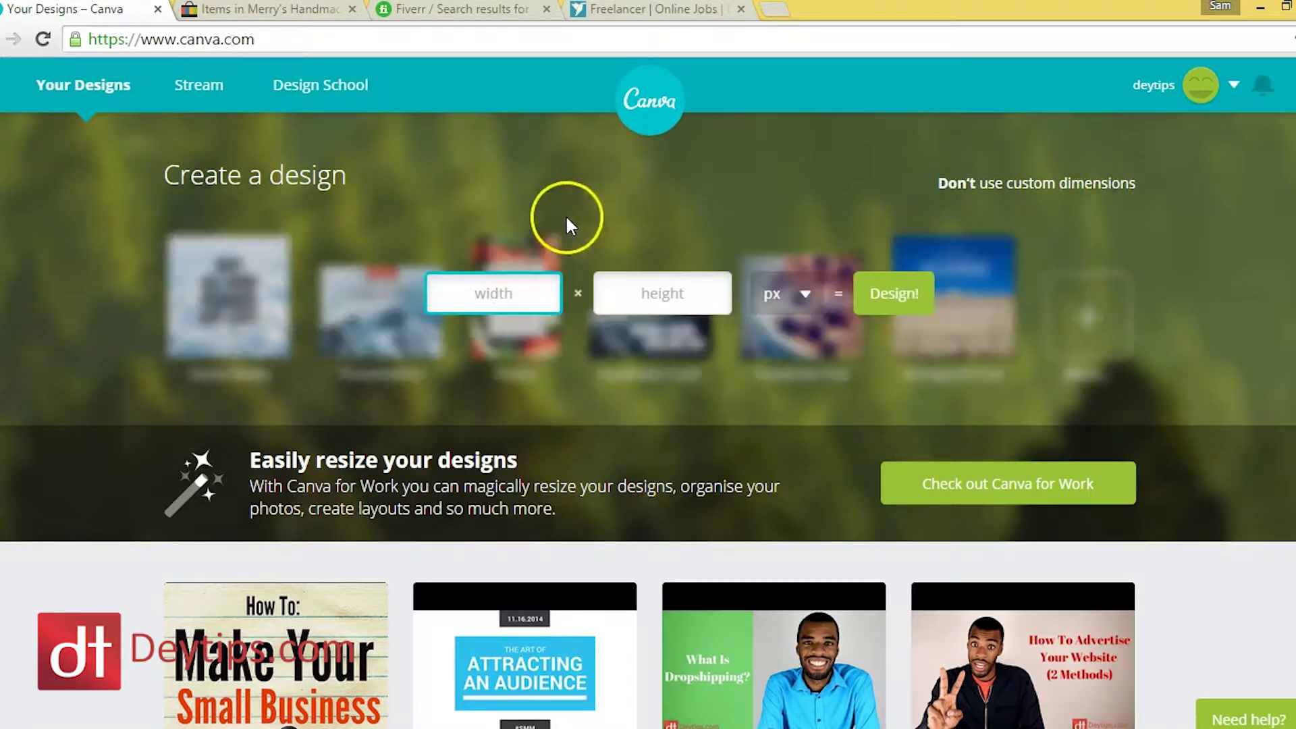
click(492, 292)
text(1200)
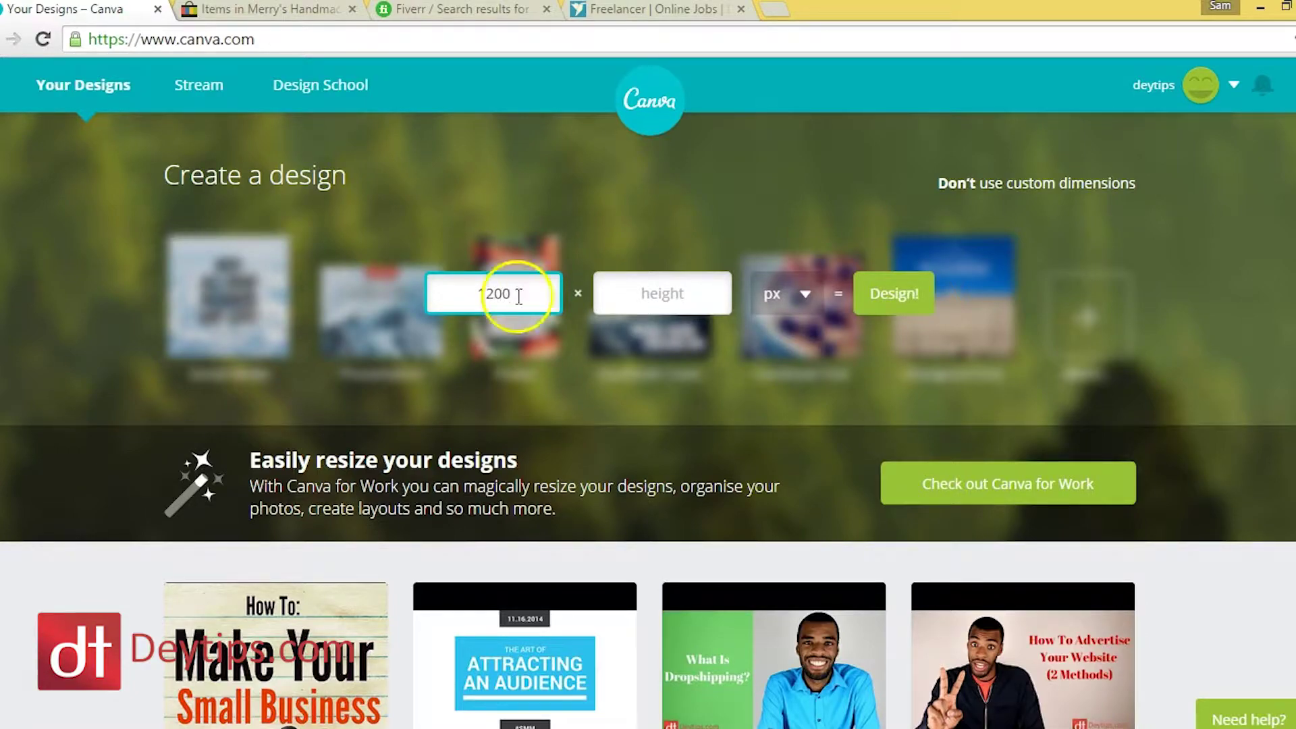
click(645, 292)
text(270)
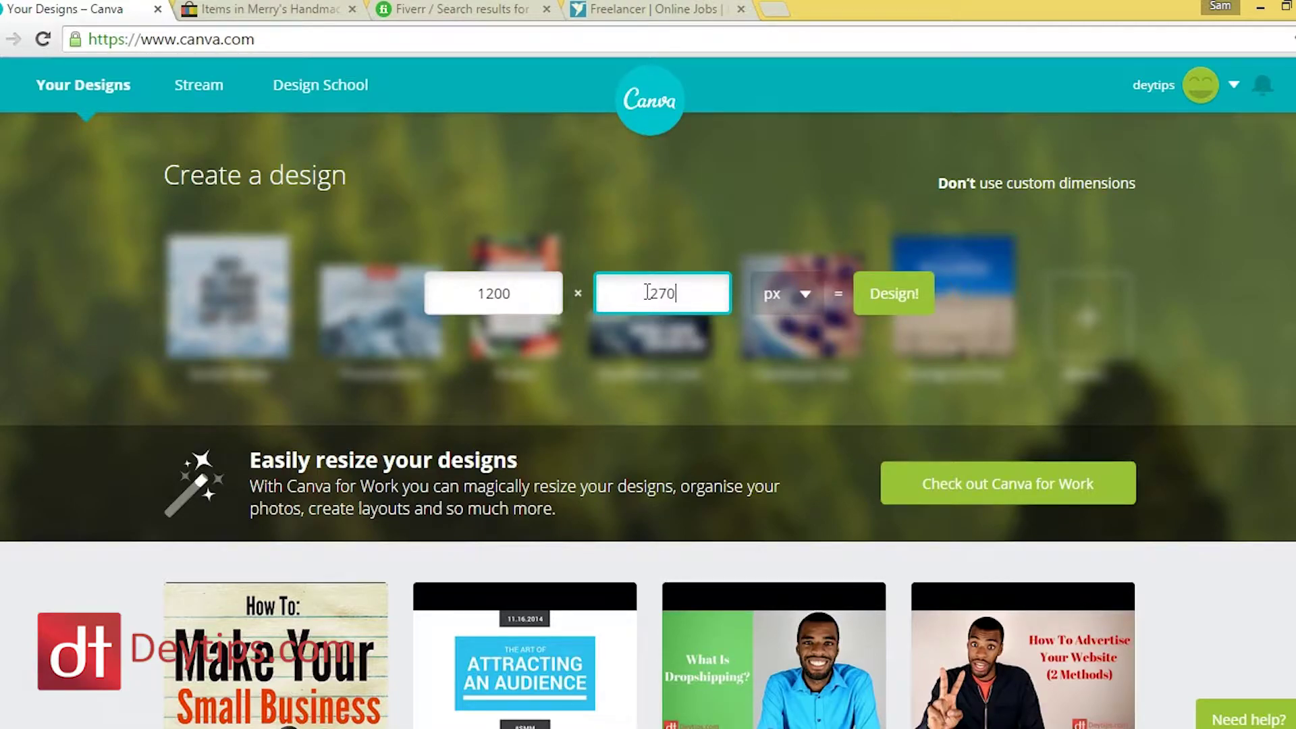
click(896, 294)
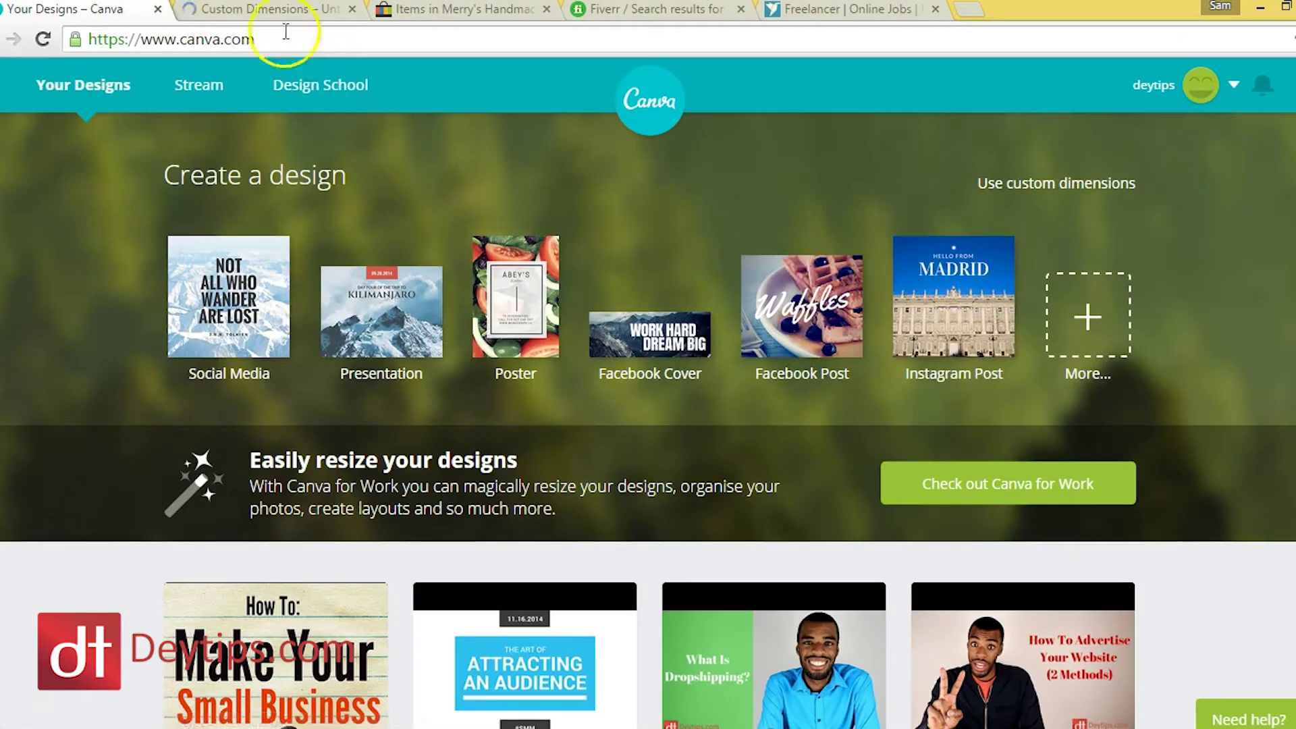
Apply the light beige texture from the background panel to the new blank banner.
click(269, 12)
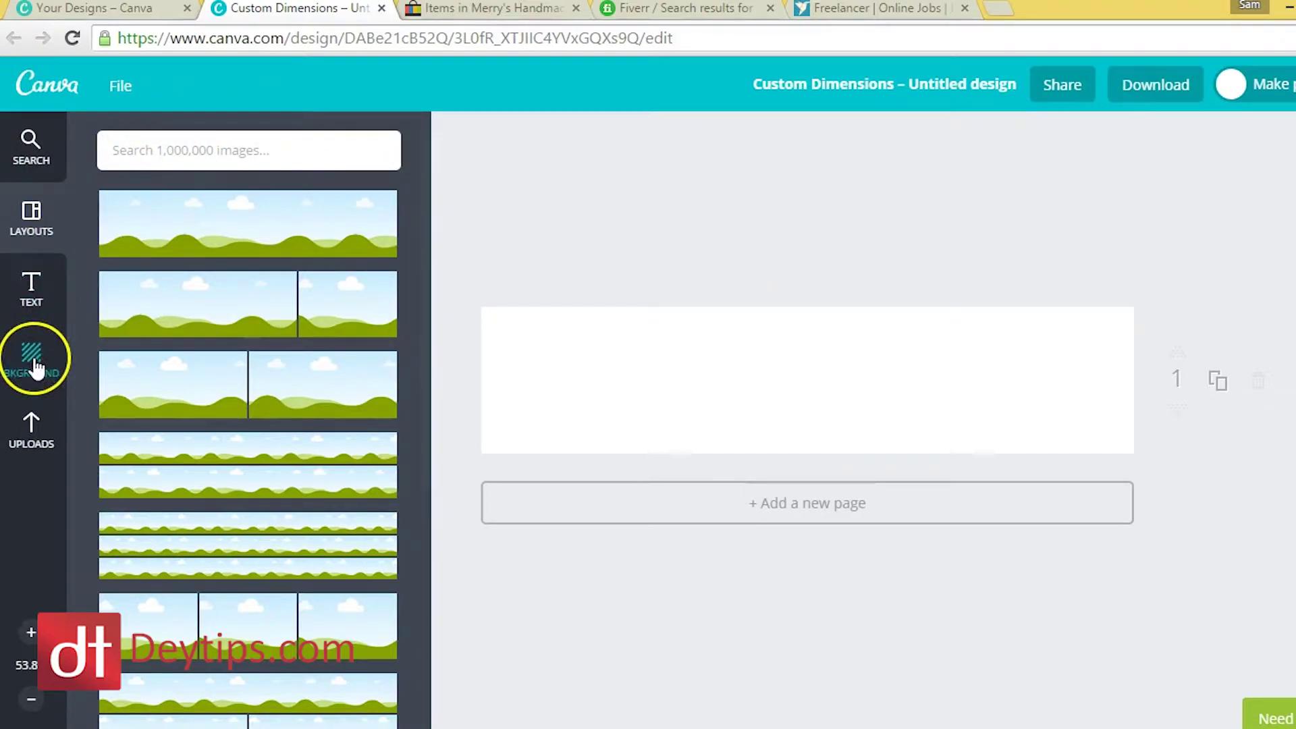
click(20, 243)
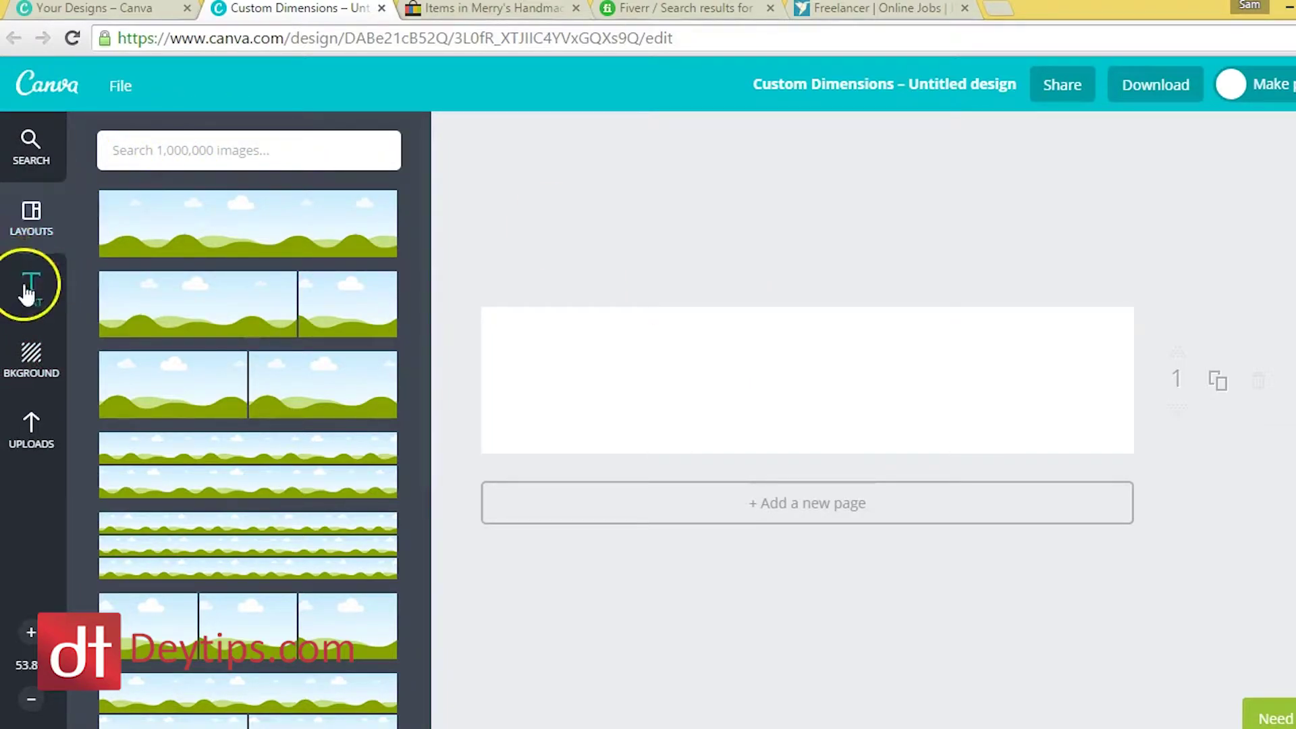
click(31, 370)
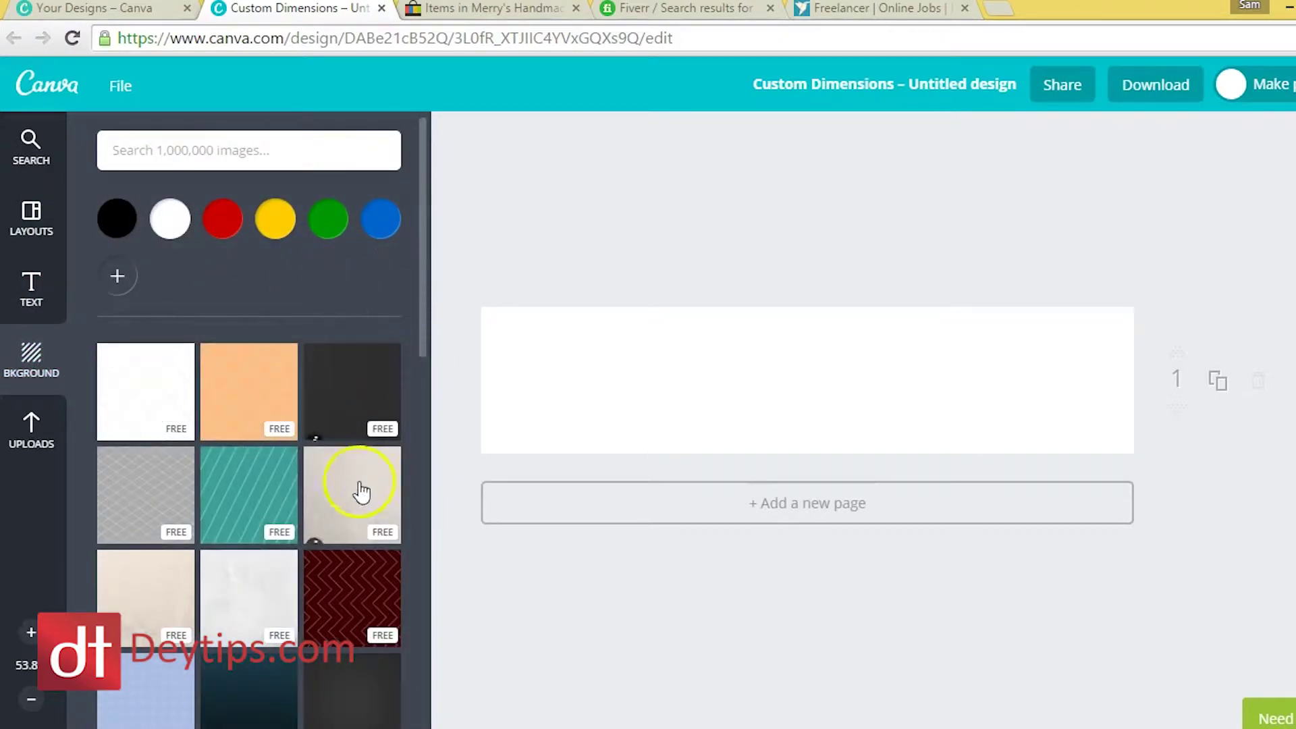
click(350, 499)
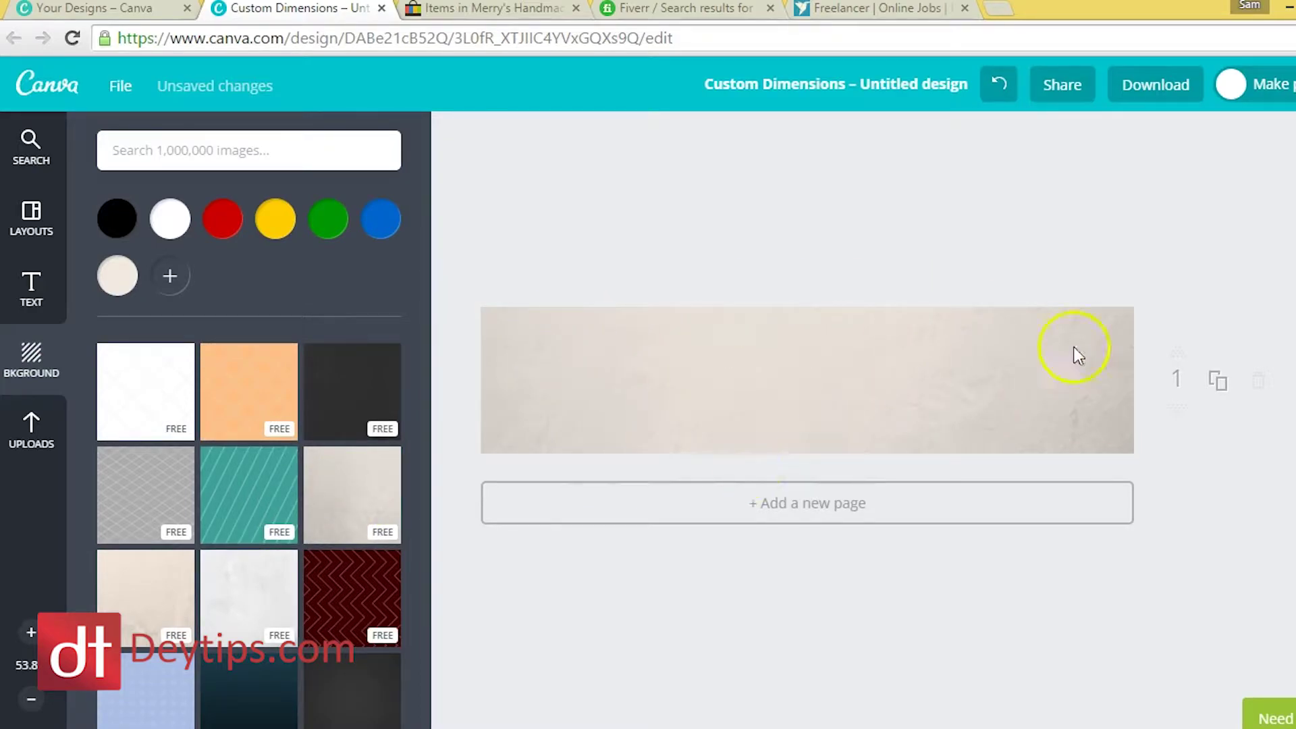
click(31, 435)
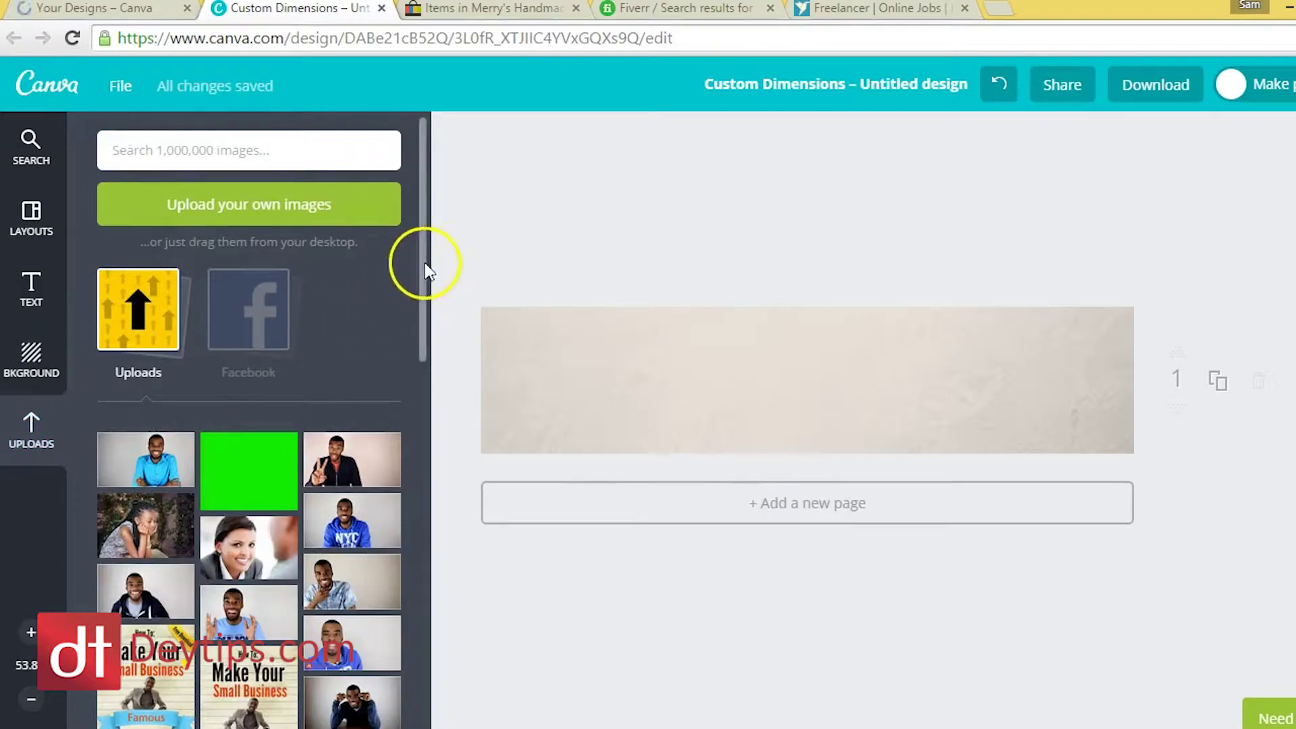
drag(423, 263, 412, 572)
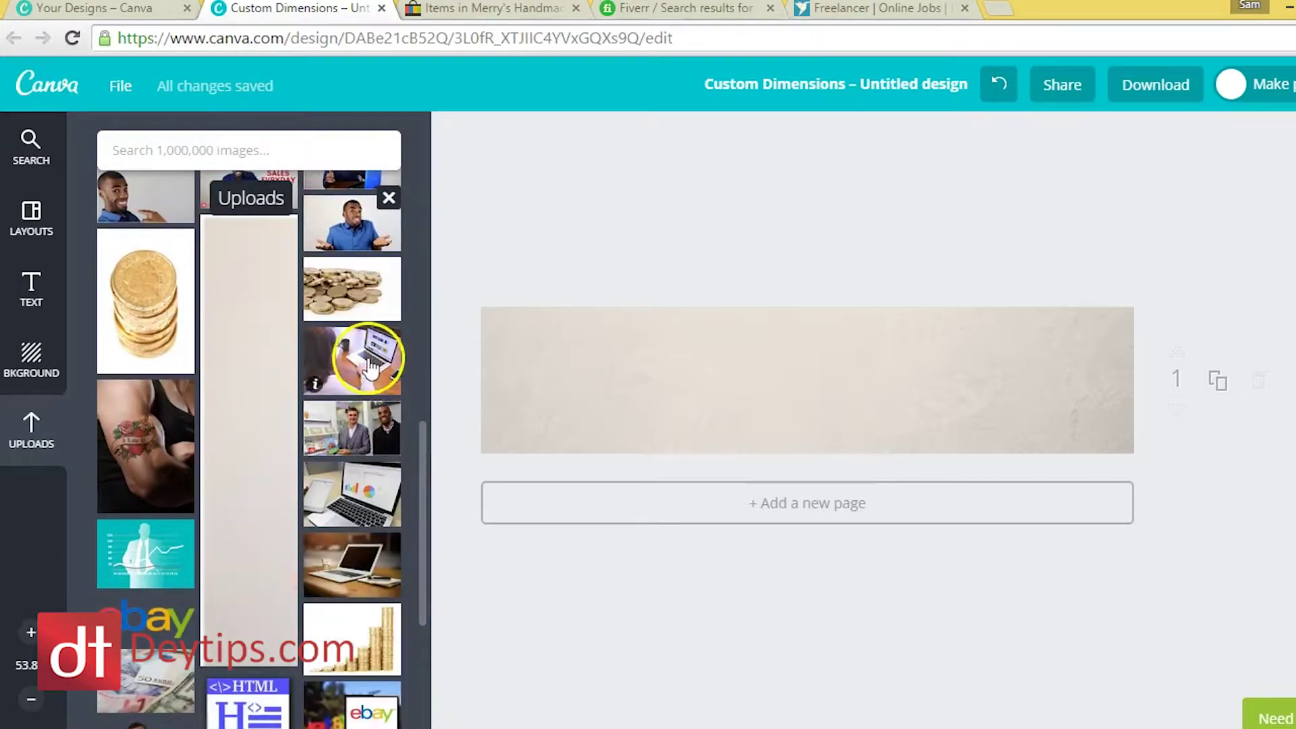
Add the uploaded Deytips.com logo and move it to the banner's lower left.
click(424, 536)
drag(425, 535, 433, 584)
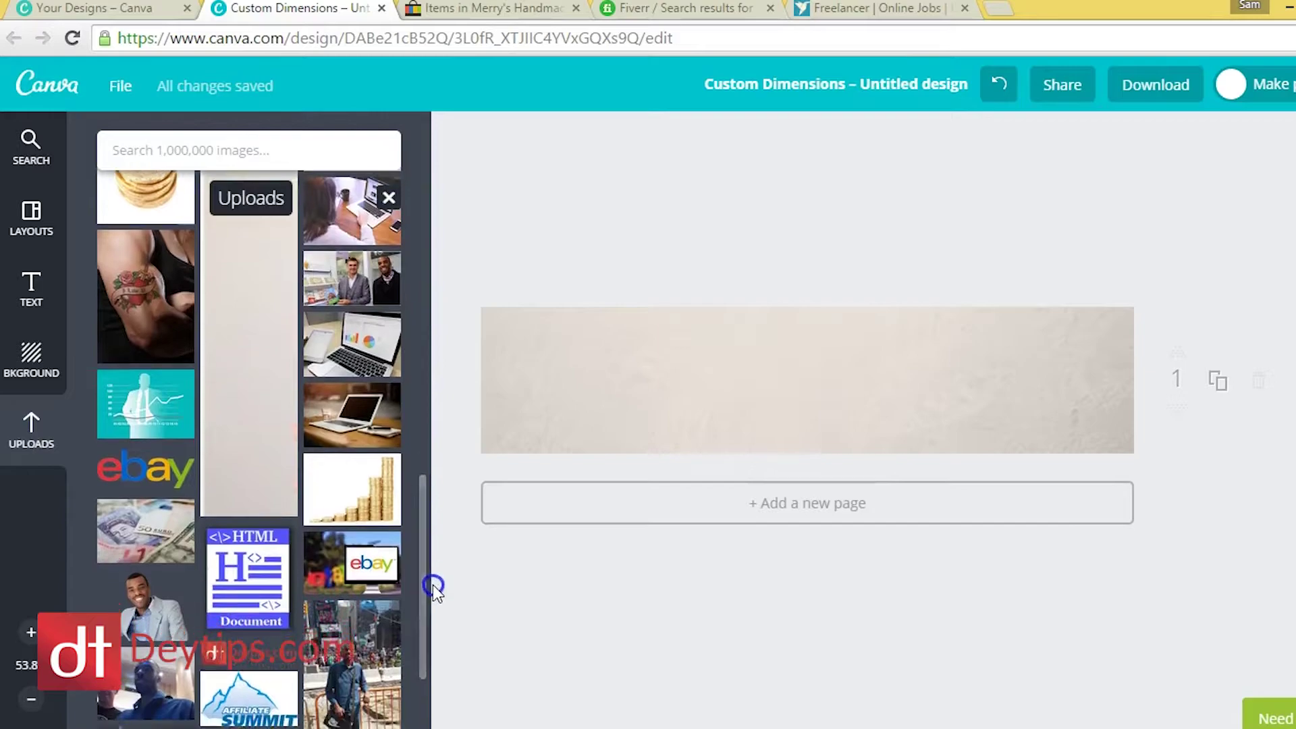
click(250, 654)
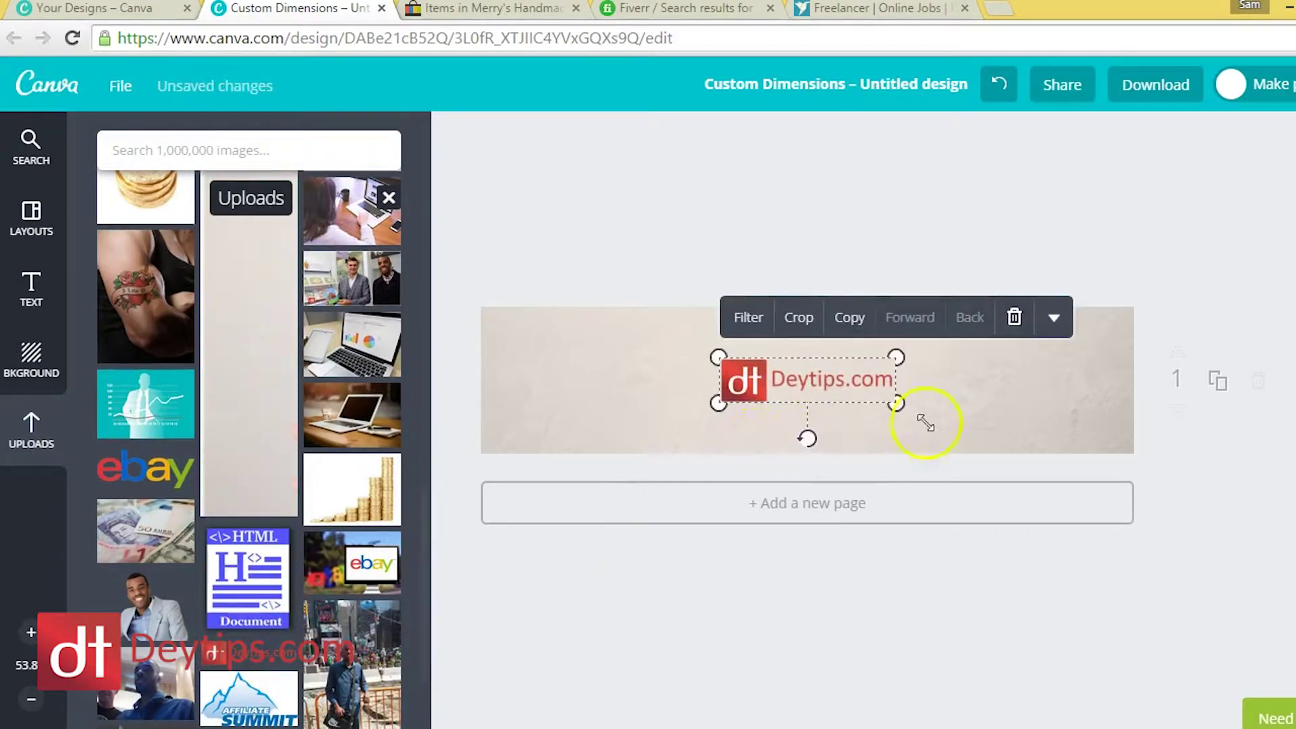
click(1208, 507)
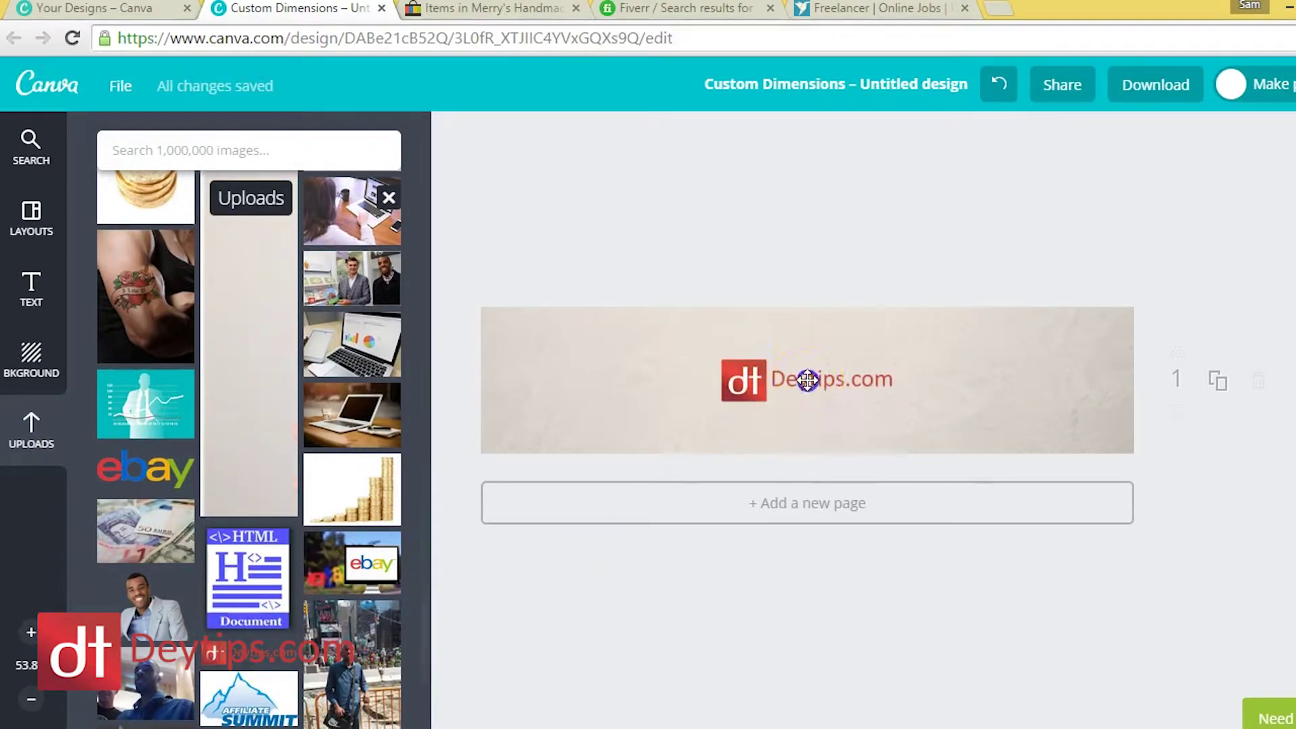
mouse_move(807, 379)
mouse_down()
mouse_move(699, 415)
mouse_move(607, 417)
mouse_up()
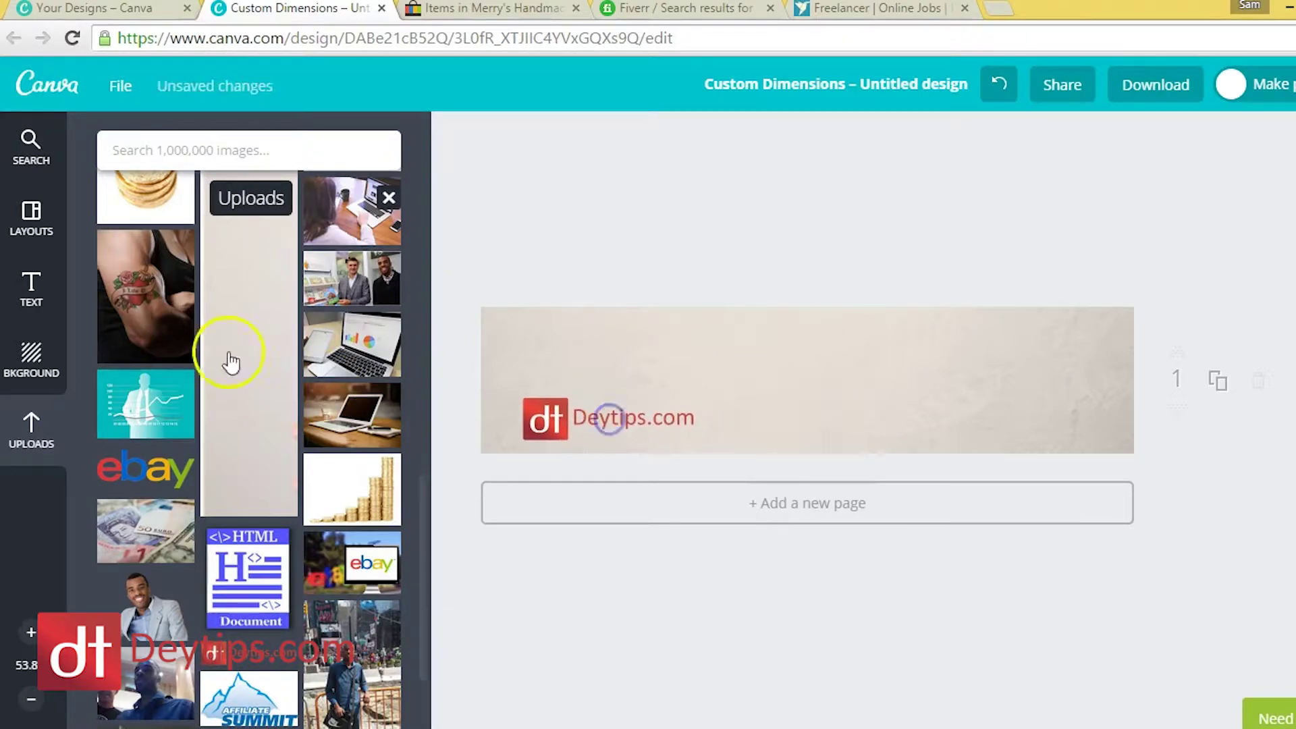
click(31, 294)
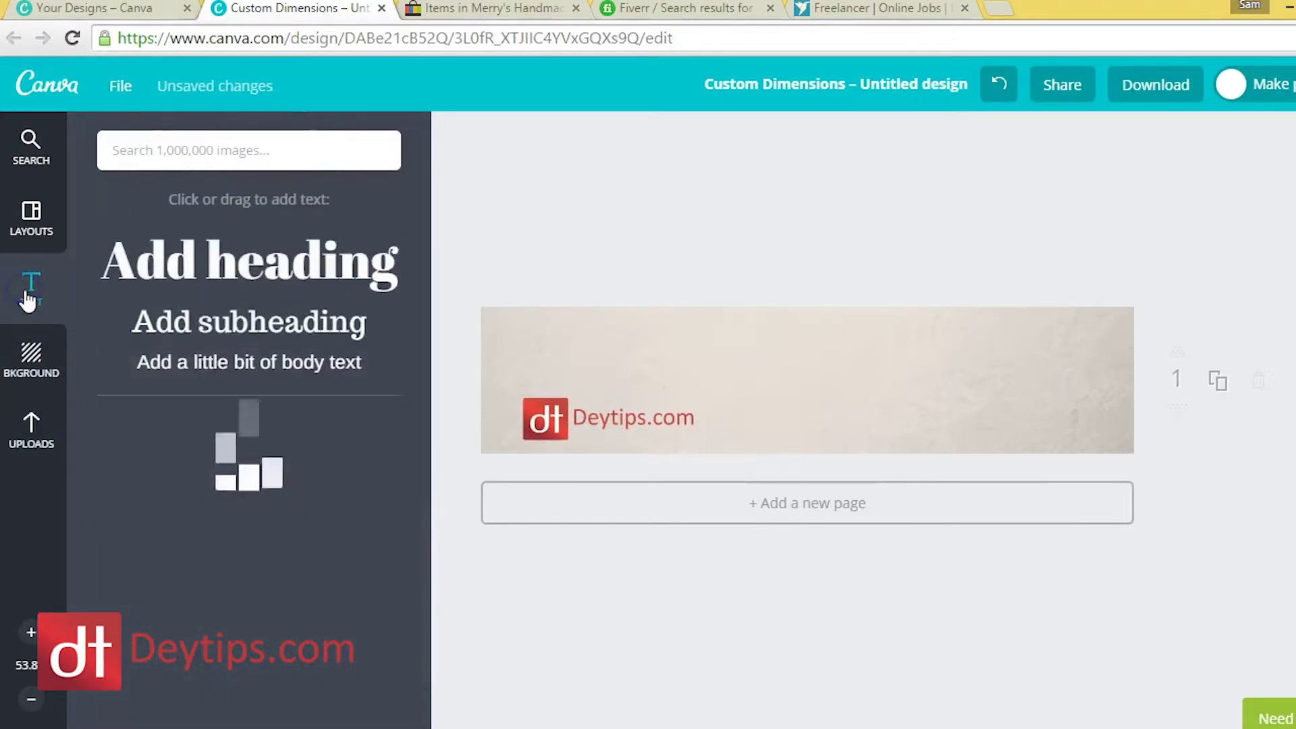
Add a 'Sam's eBay Shop' heading and position it near the banner's top.
click(254, 261)
click(815, 420)
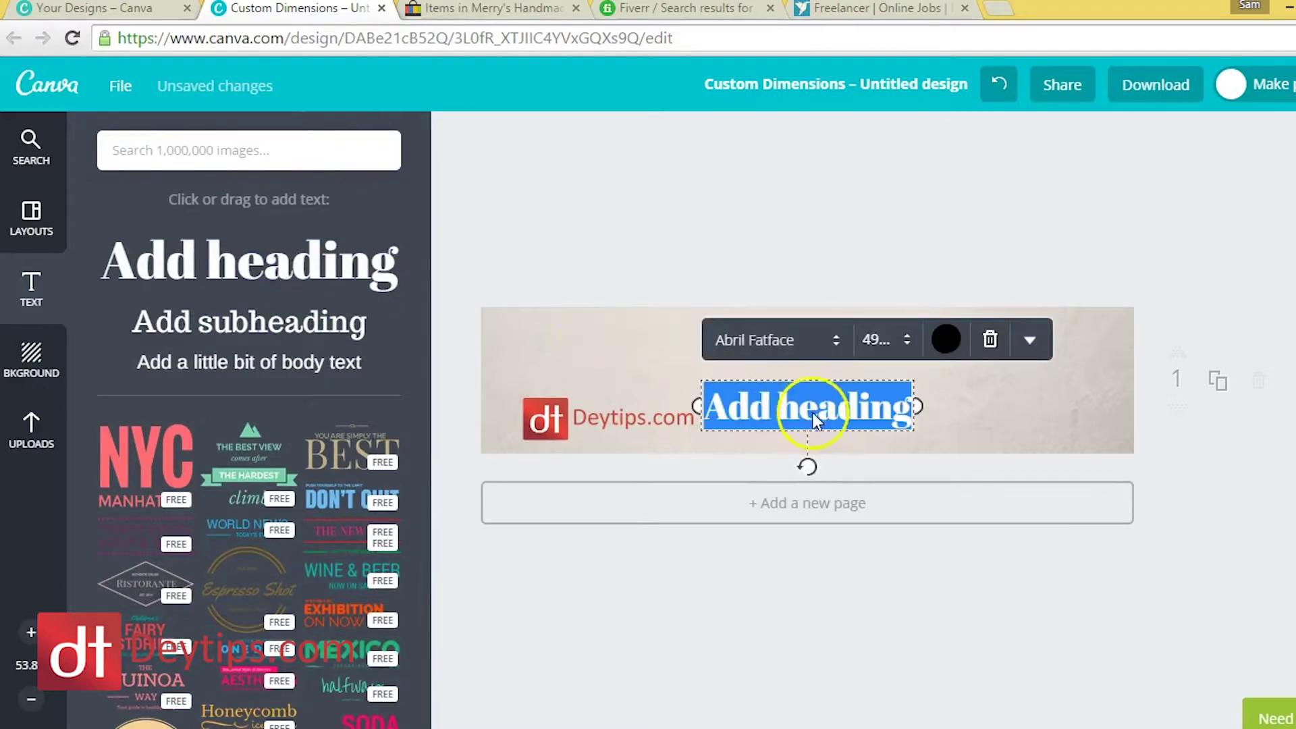
click(1170, 550)
drag(857, 405, 836, 346)
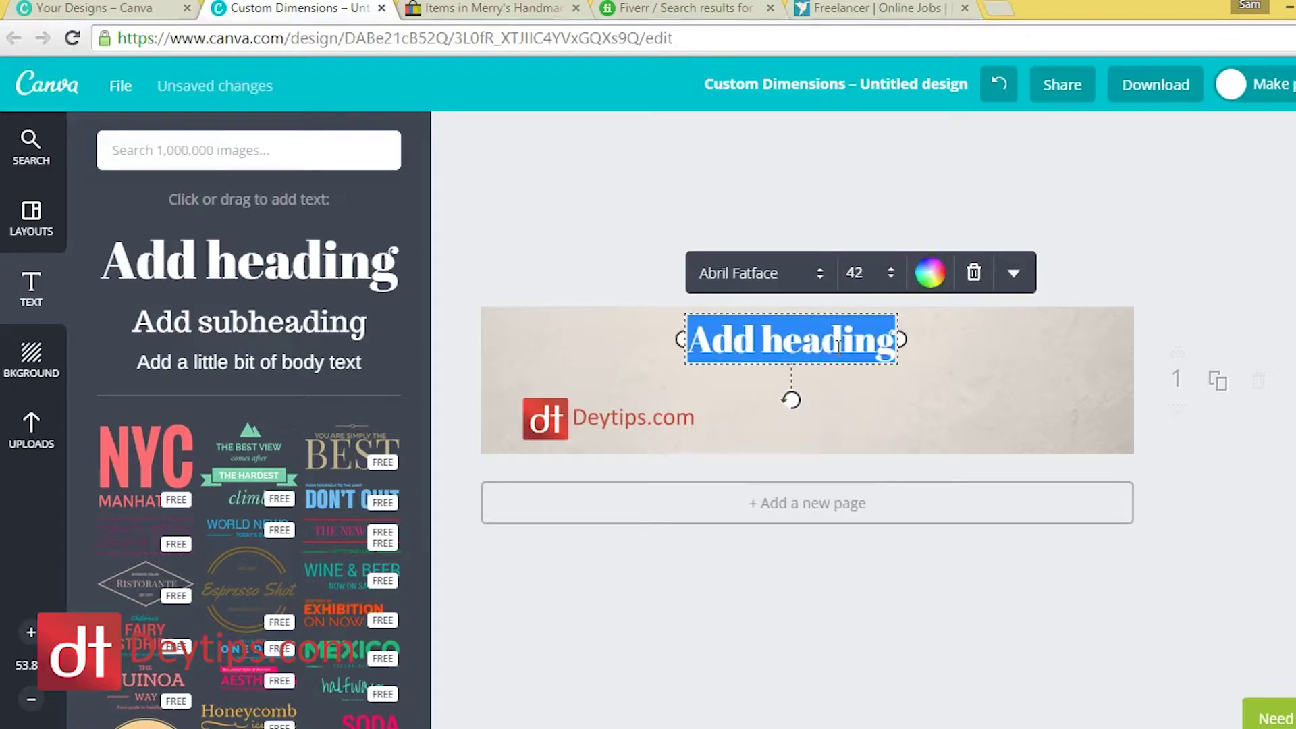
text(Sam)
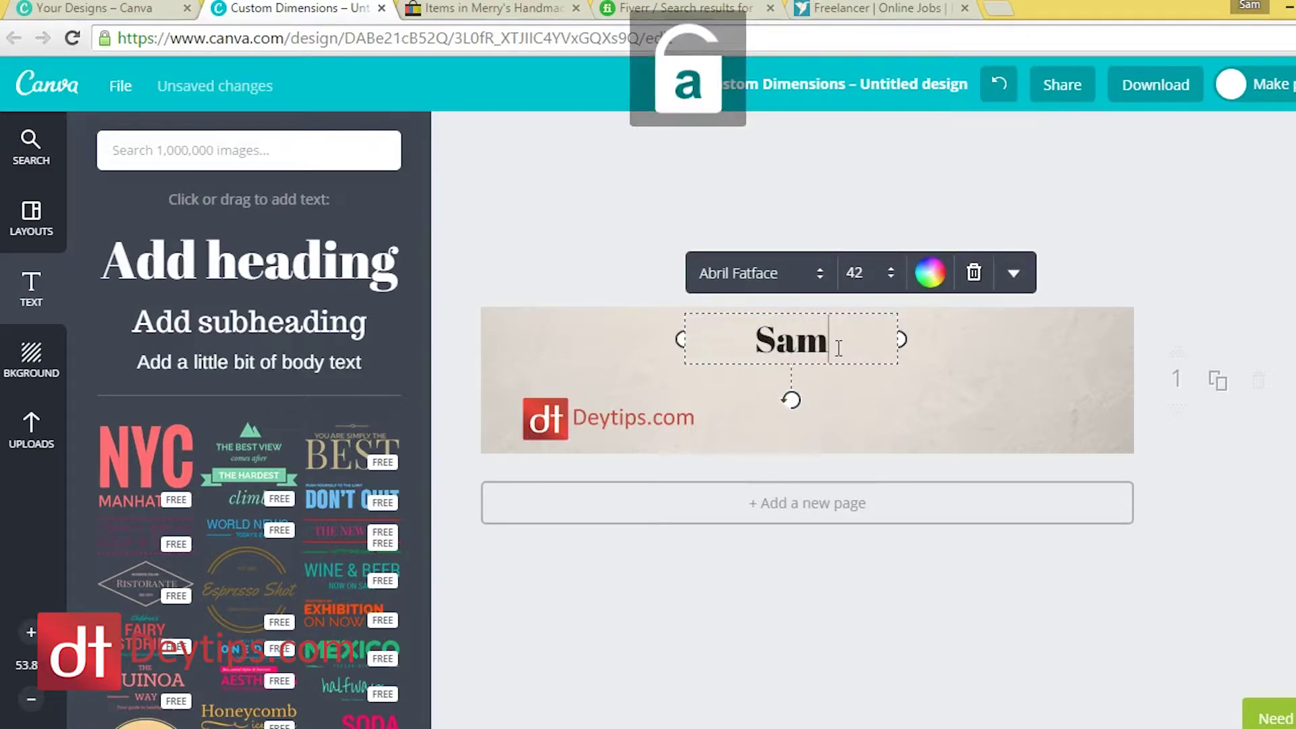
text('s)
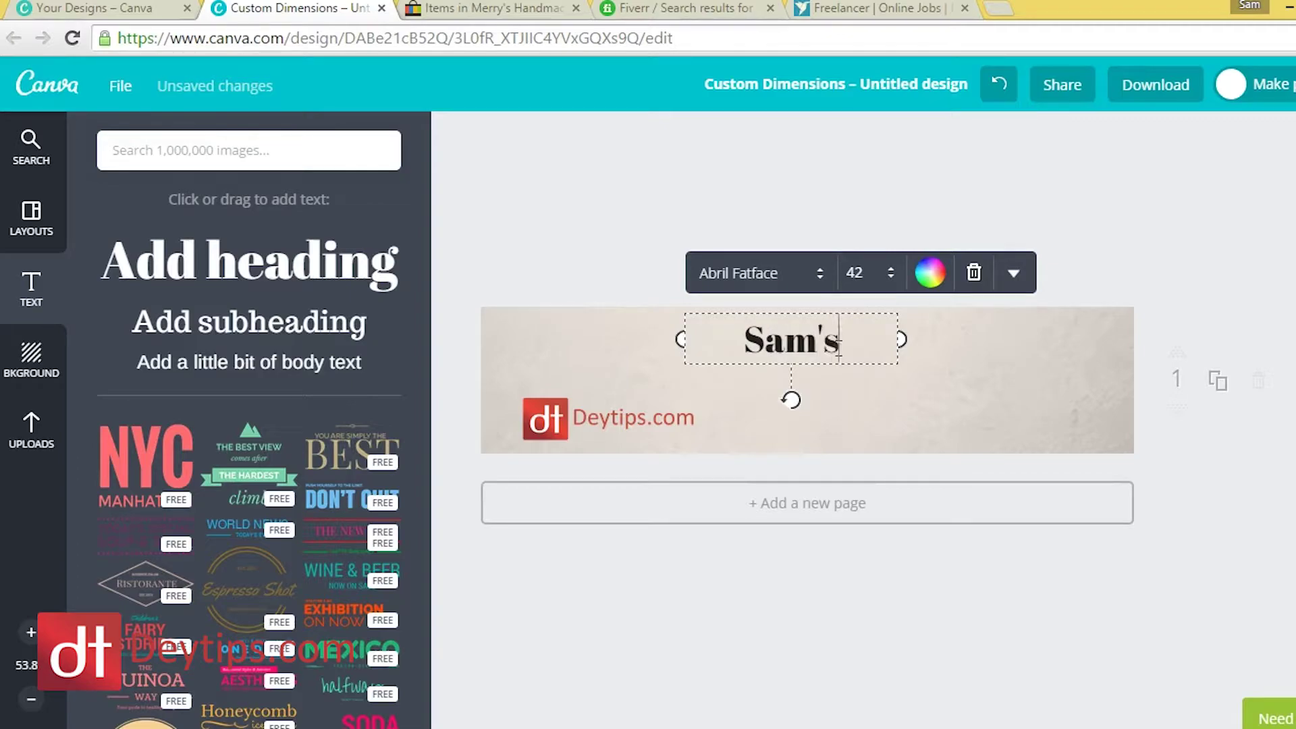
text( e)
key(Caps_Lock)
text(B)
key(Caps_Lock)
text(ay)
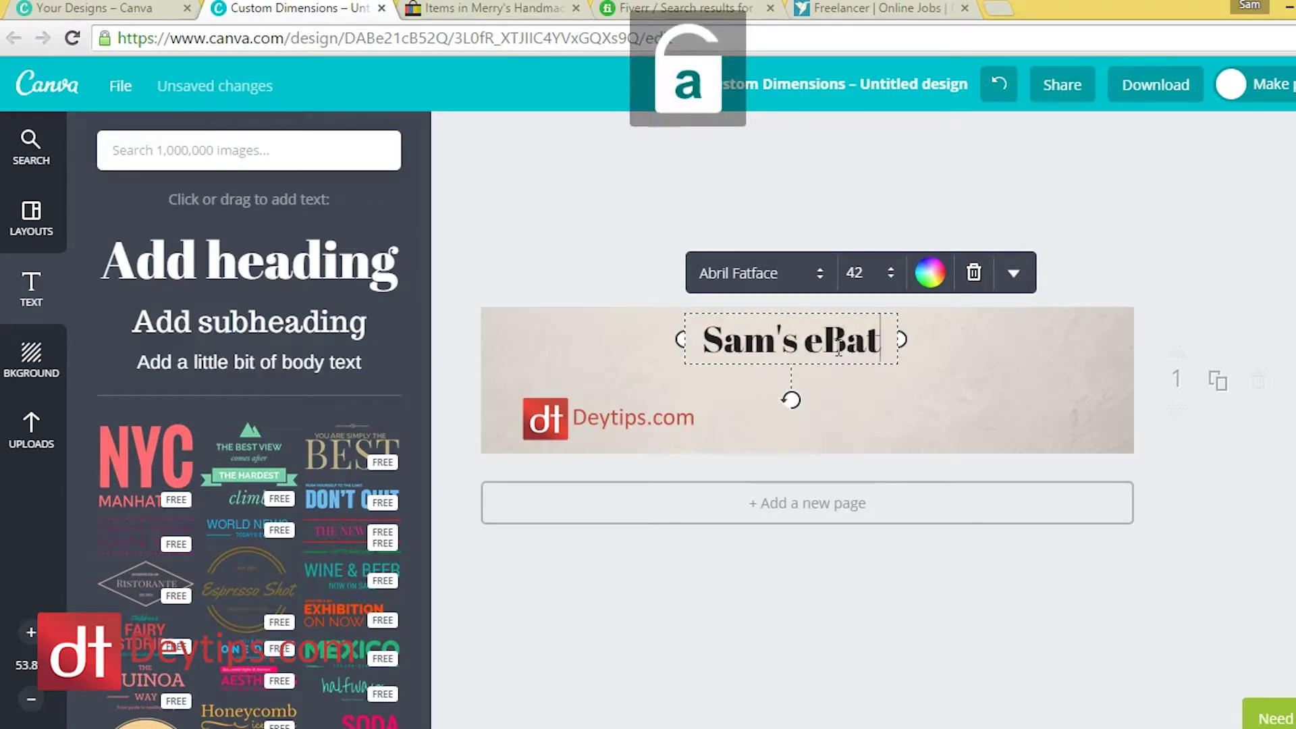
key(Caps_Lock)
text(S)
key(Caps_Lock)
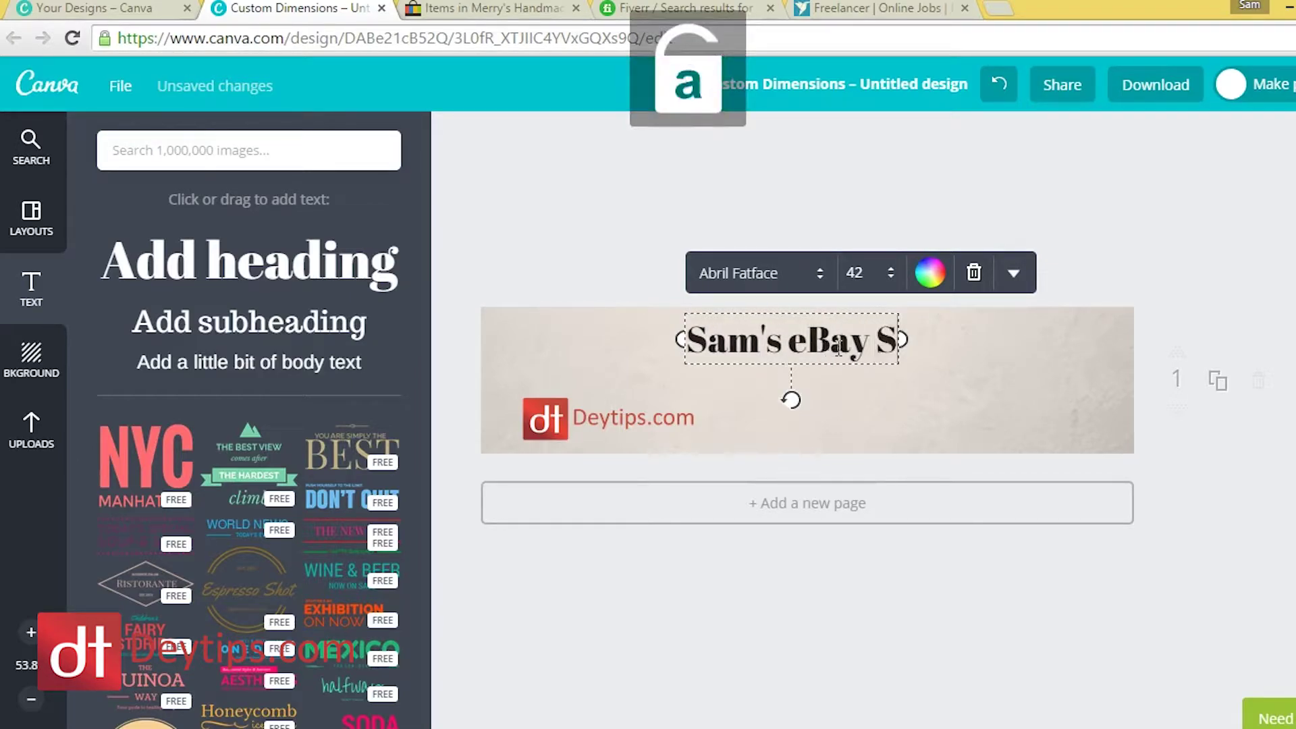
text(hop)
click(648, 235)
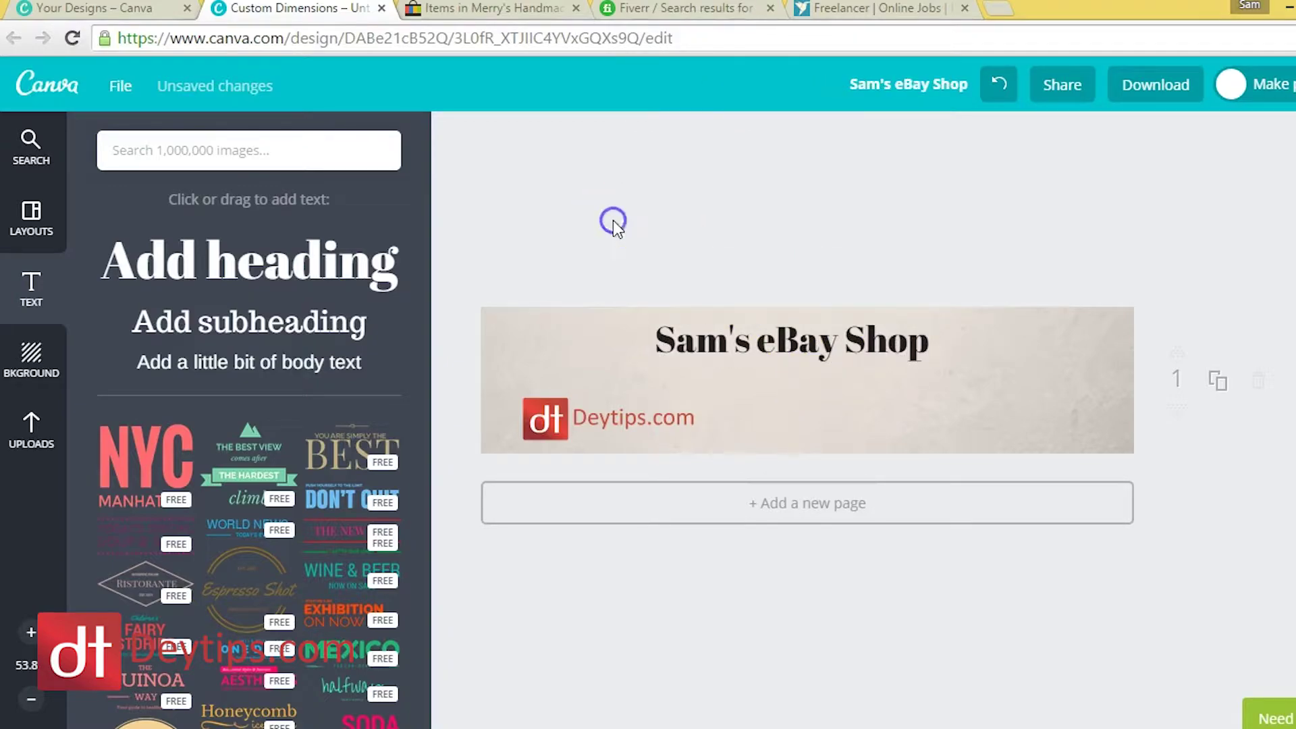
mouse_move(730, 341)
mouse_down()
mouse_move(780, 342)
mouse_move(774, 349)
mouse_up()
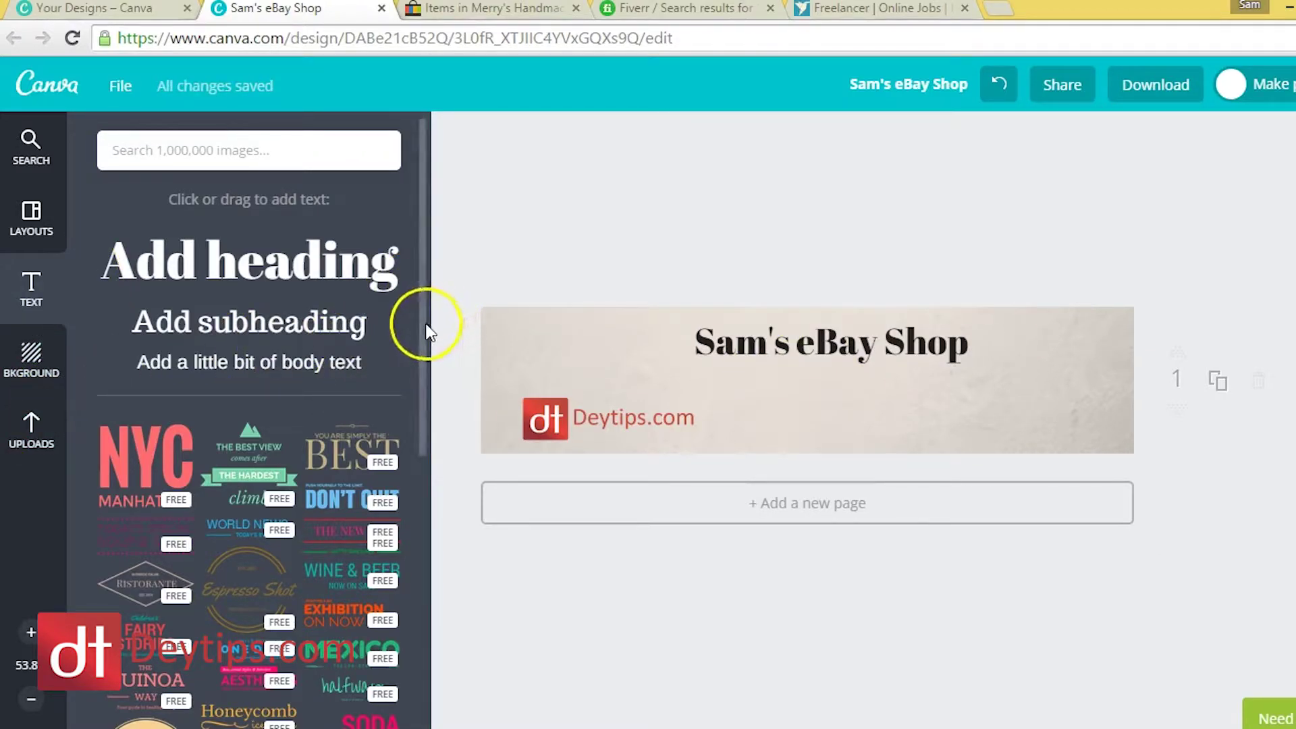
scroll(411, 435, down, 2)
scroll(393, 494, down, 2)
scroll(393, 494, down, 1)
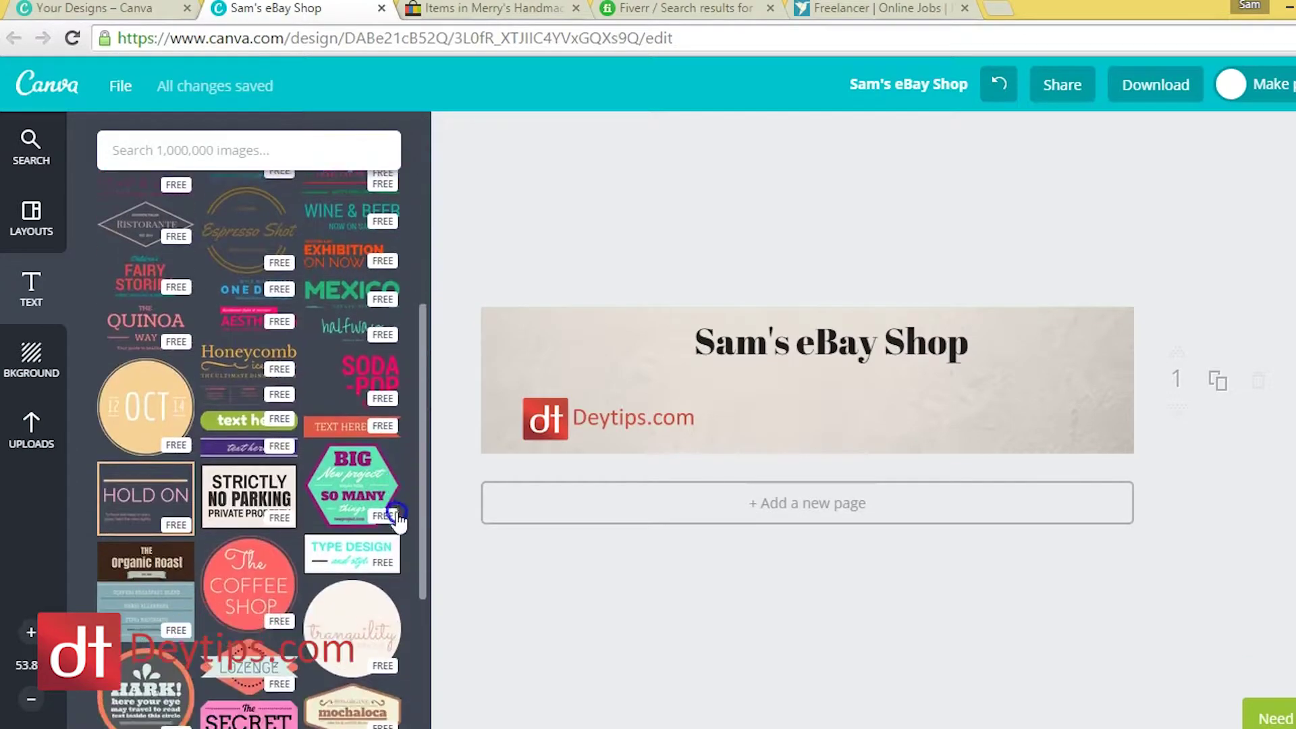
scroll(400, 561, down, 4)
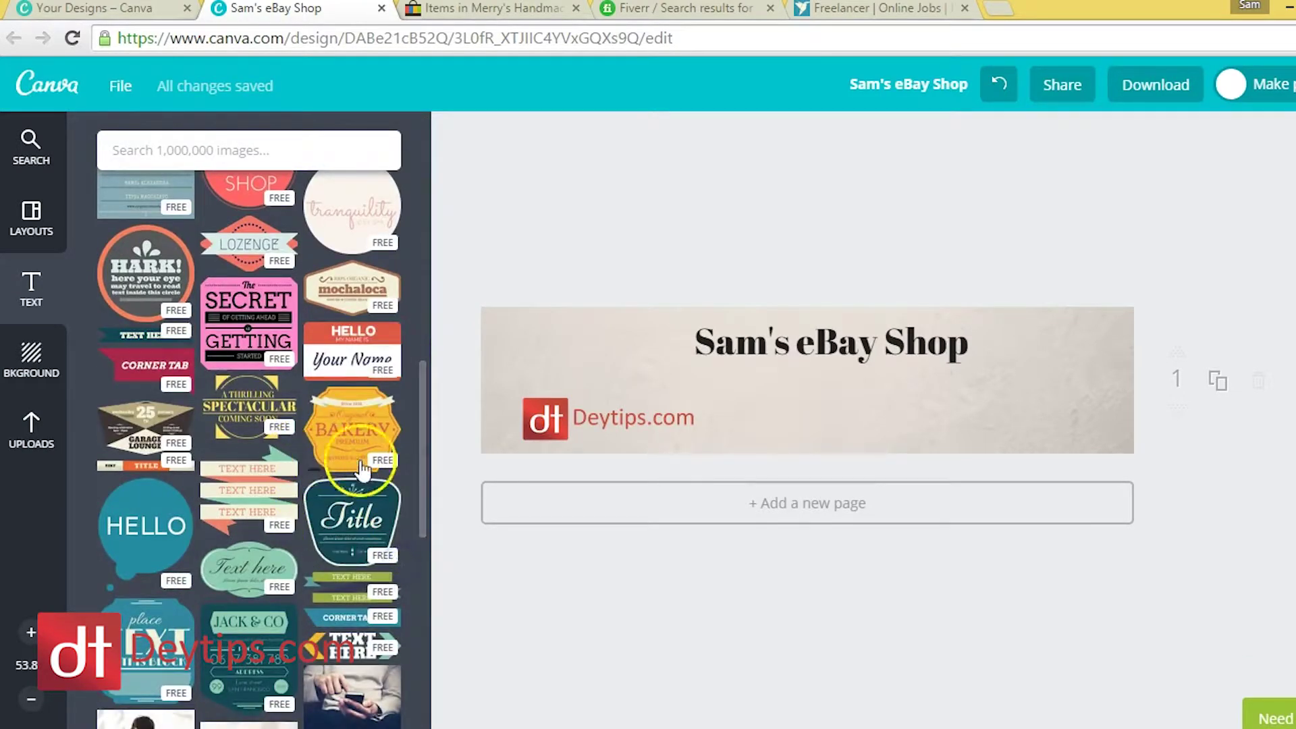
drag(425, 450, 422, 537)
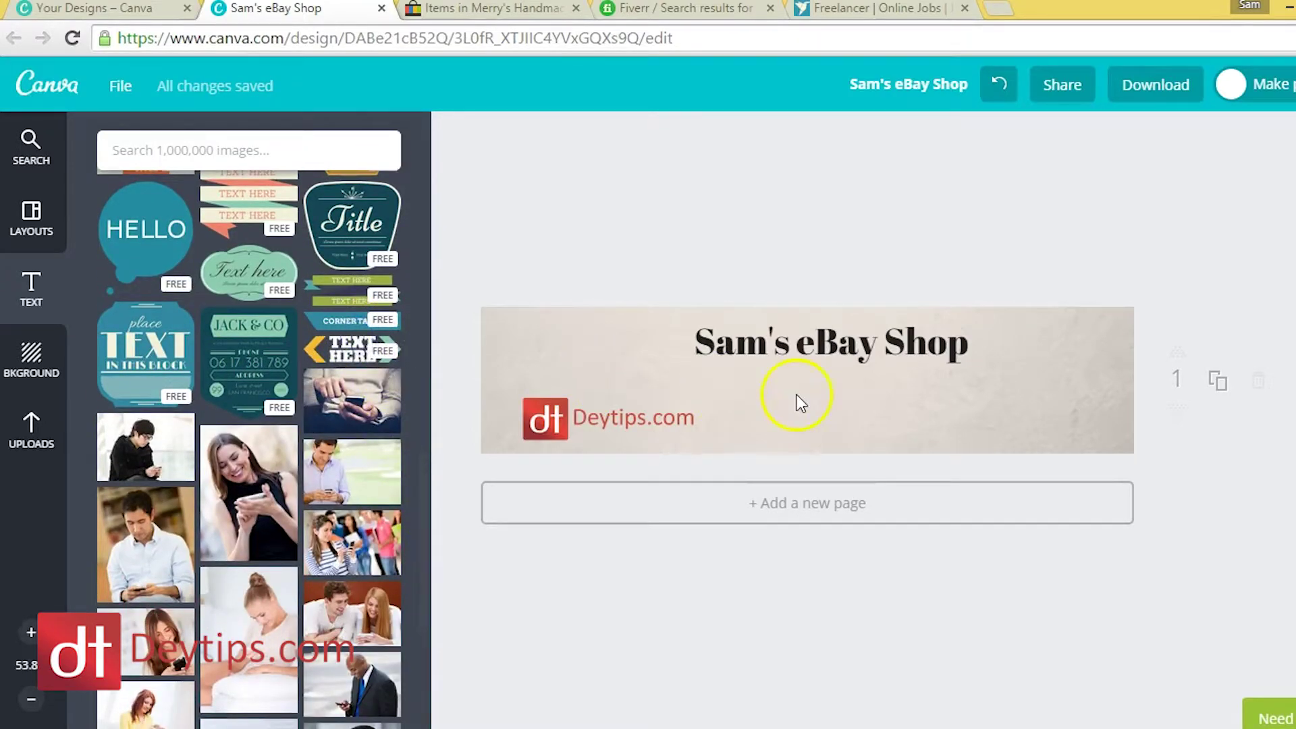
Add the arrows 'TEXT HERE' template and drag it below the heading, right of the logo.
click(326, 351)
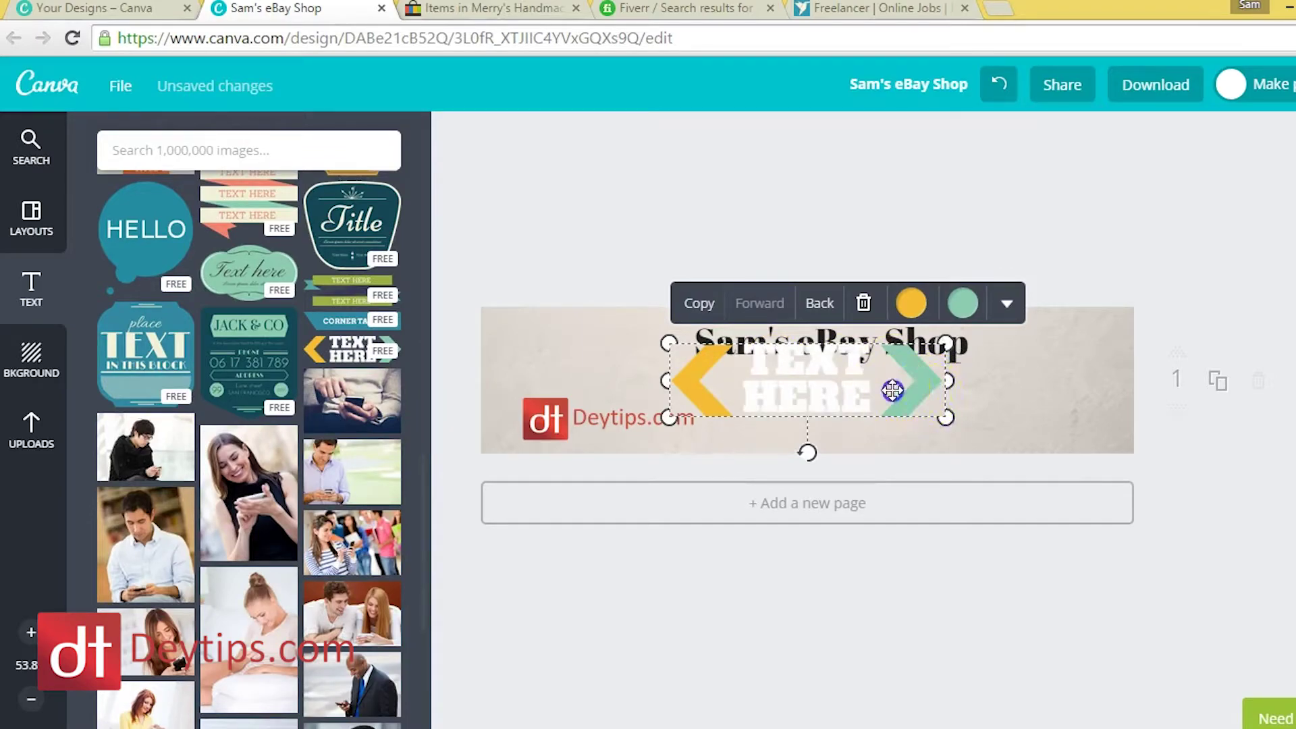
double_click(865, 382)
right_click(845, 405)
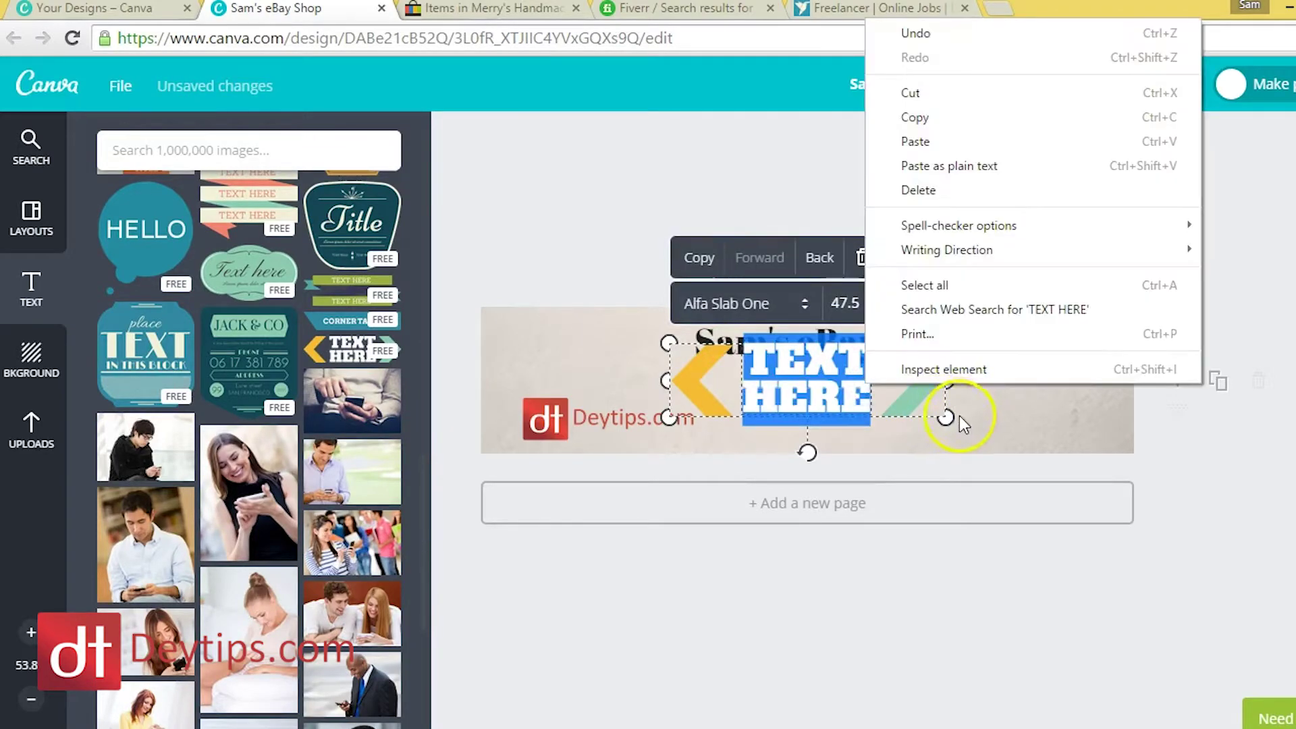
click(935, 416)
drag(918, 396, 951, 427)
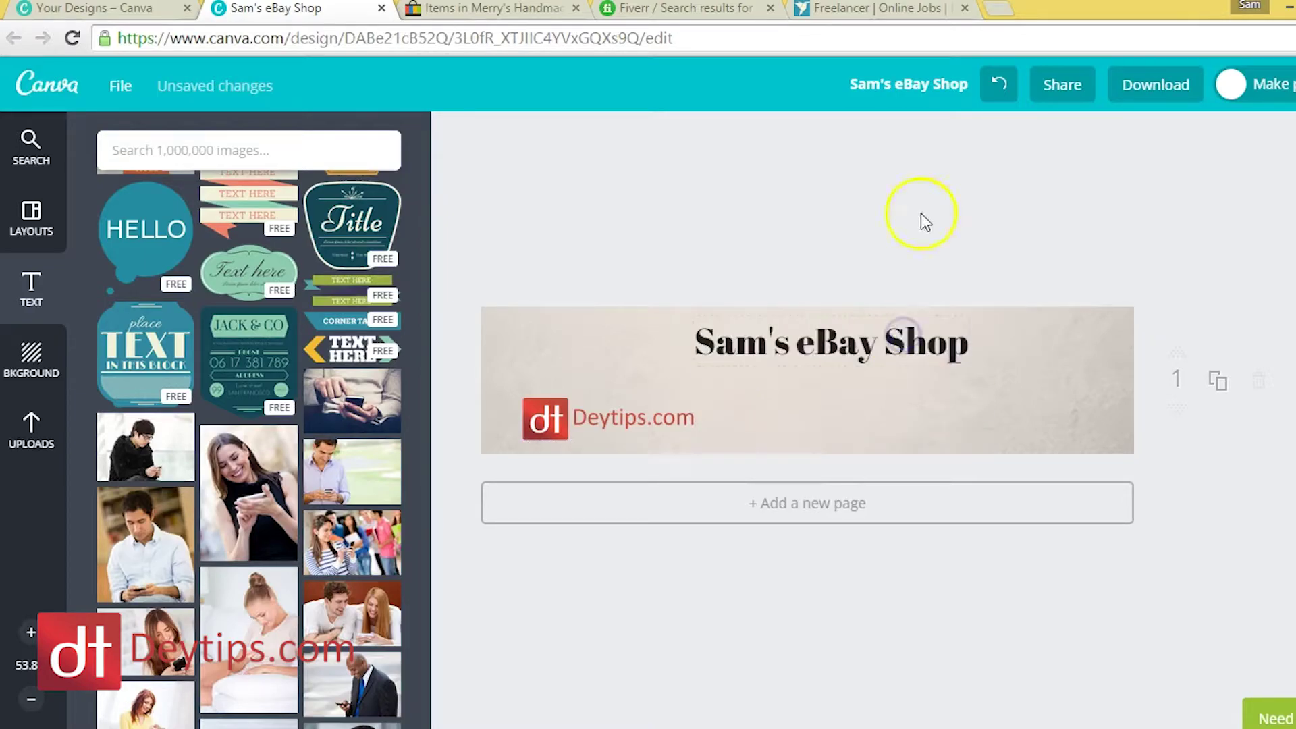
Download the banner as a web JPG, 'Sam's eBay Shop.jpg', and dismiss the ready dialog.
click(1146, 93)
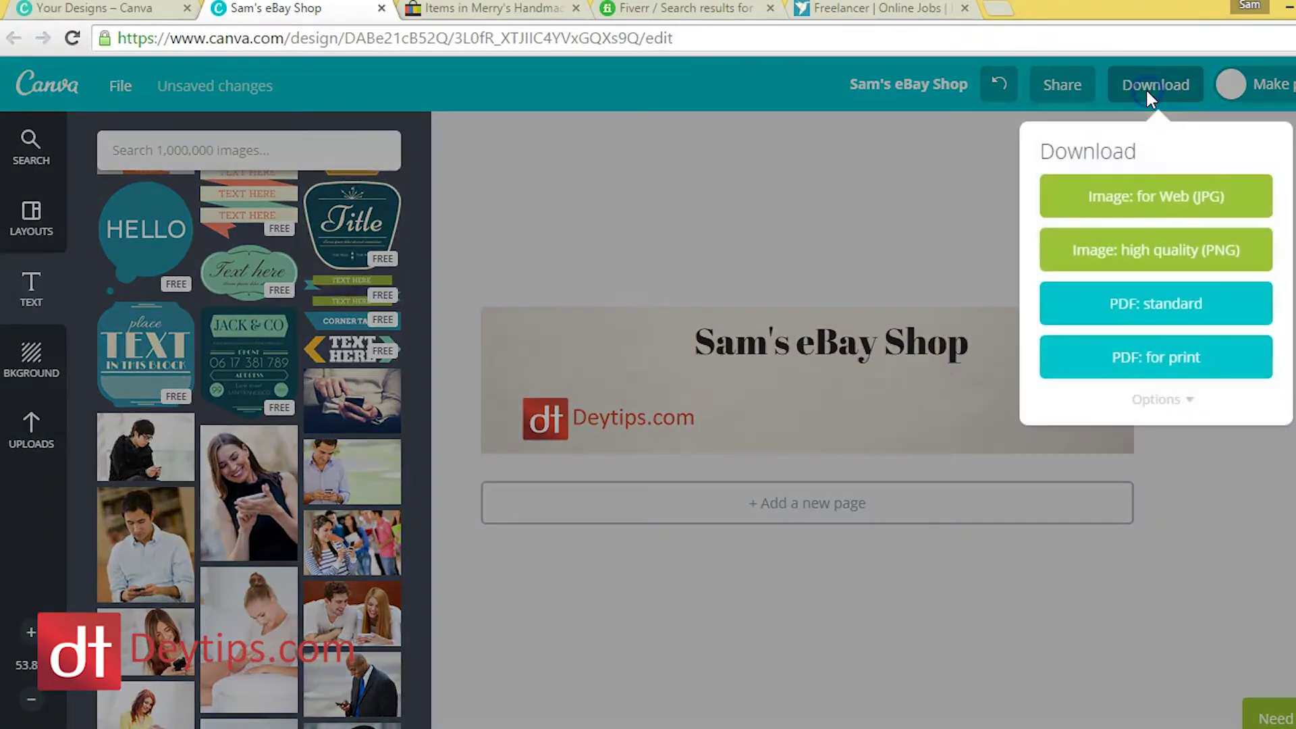
click(1234, 207)
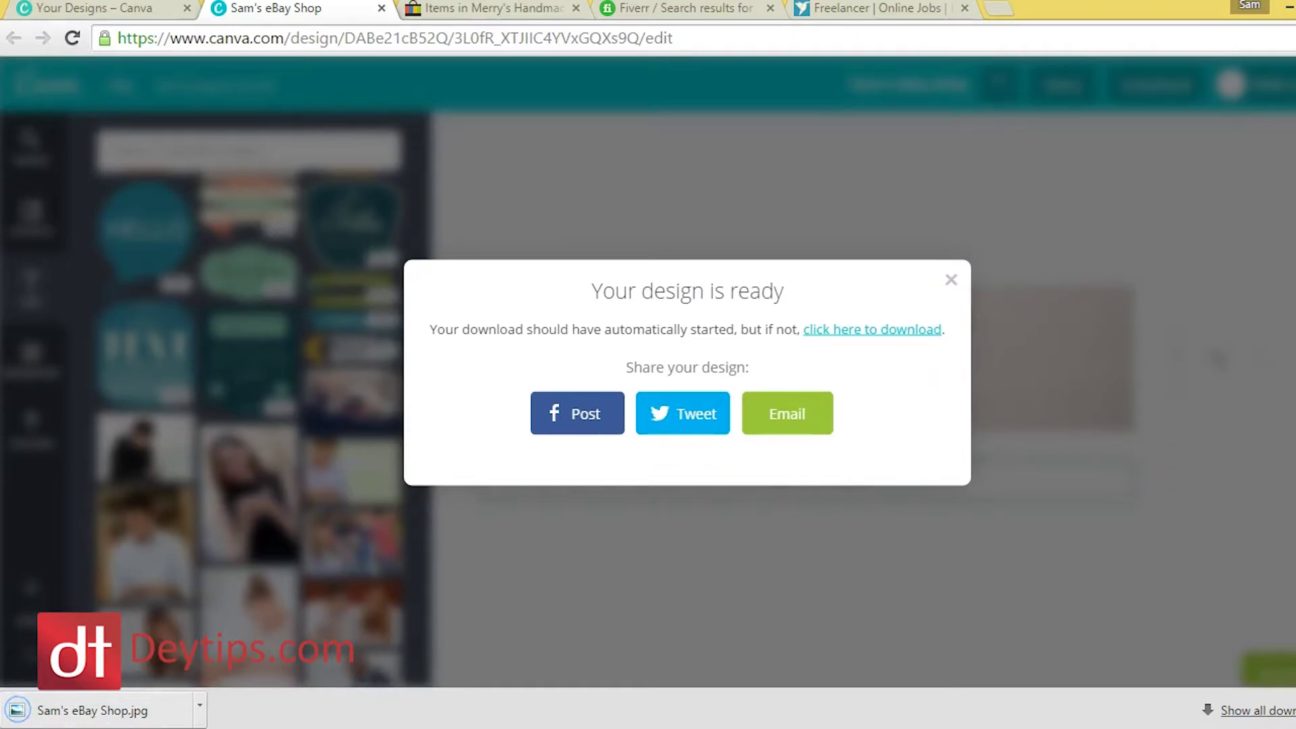
click(614, 202)
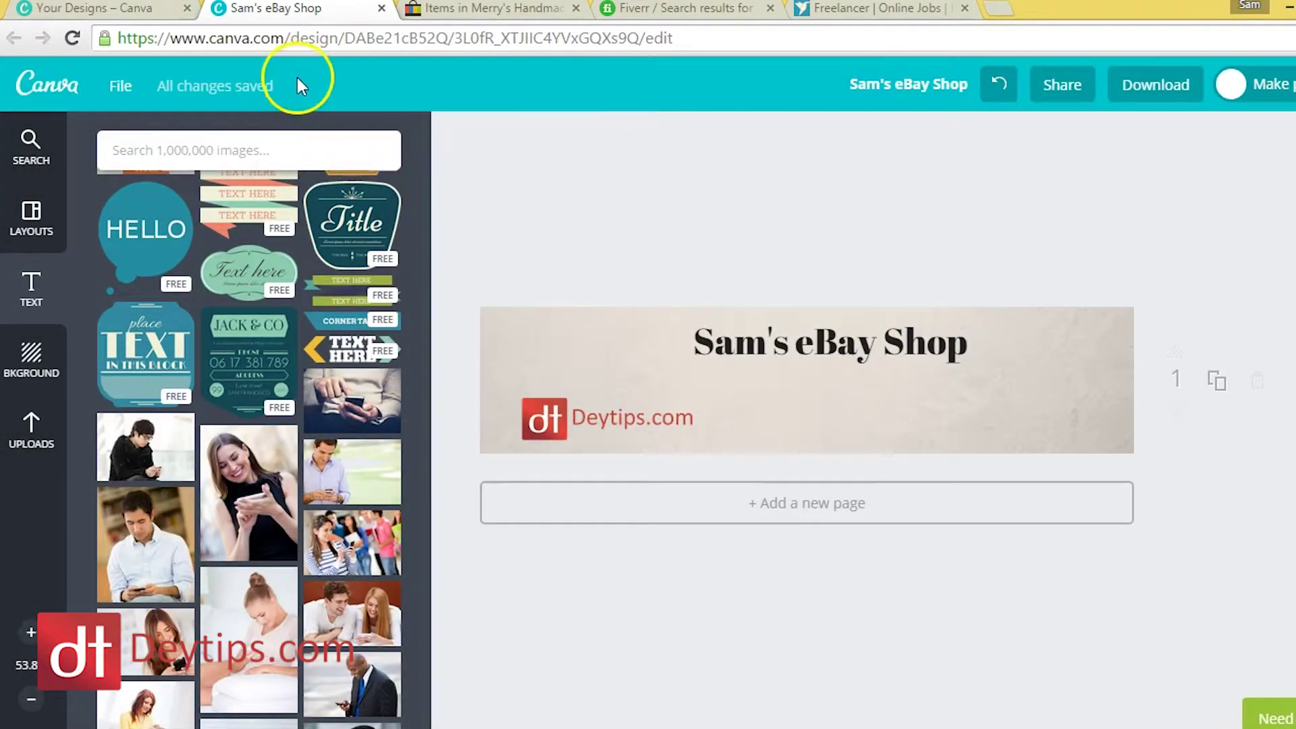
Create a 300 × 300 px custom design and apply the sky-and-green-hills photo layout.
click(112, 12)
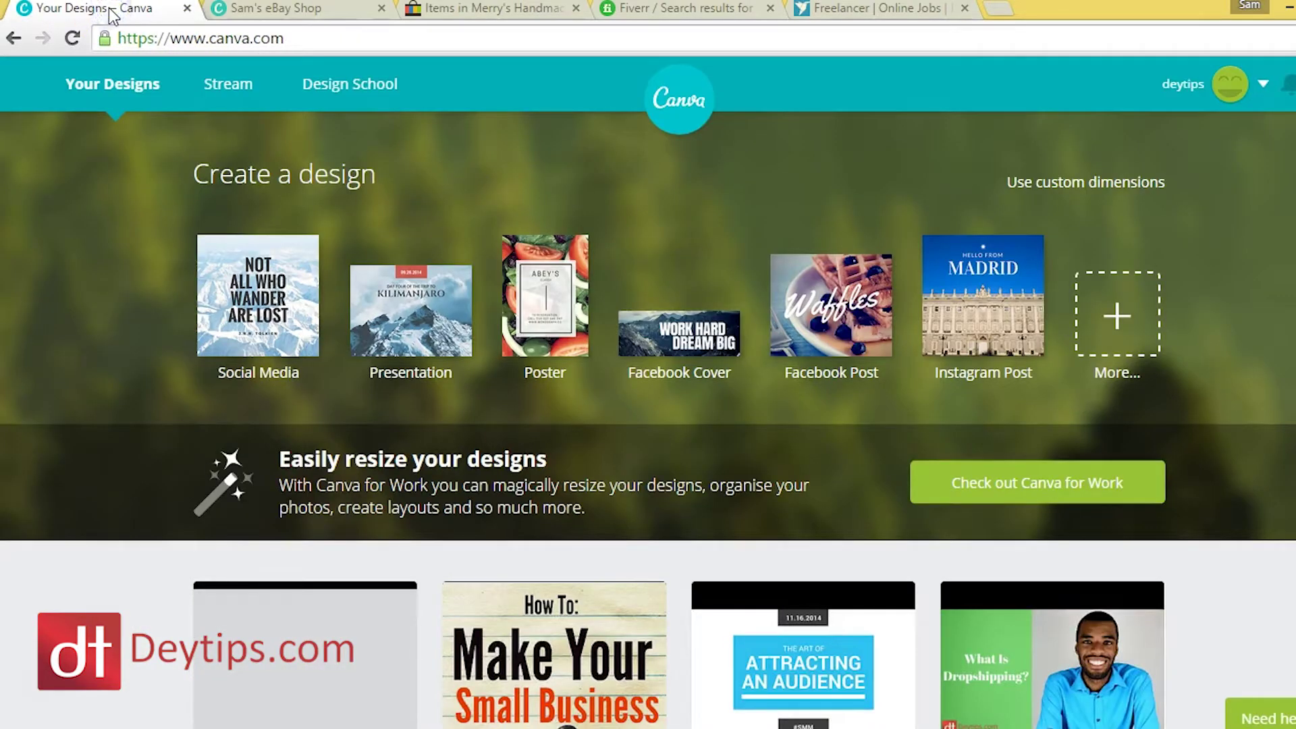
click(122, 94)
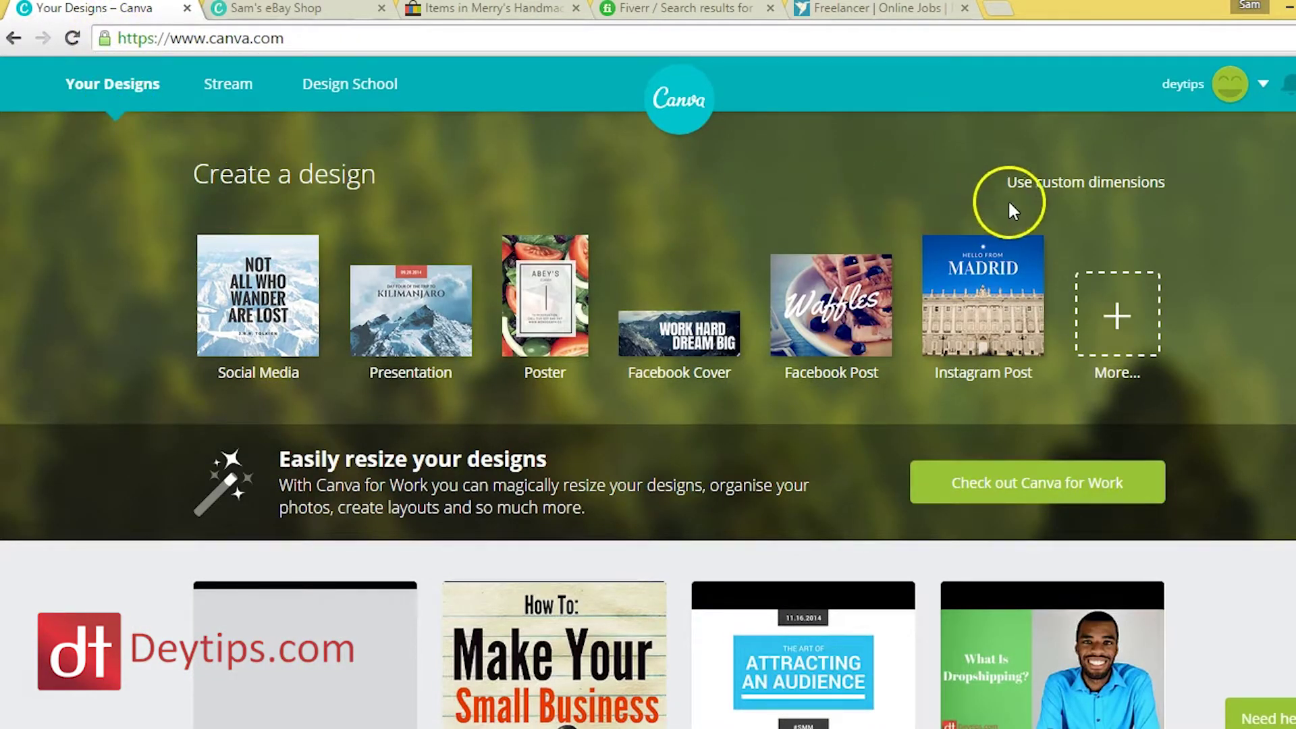
click(1093, 185)
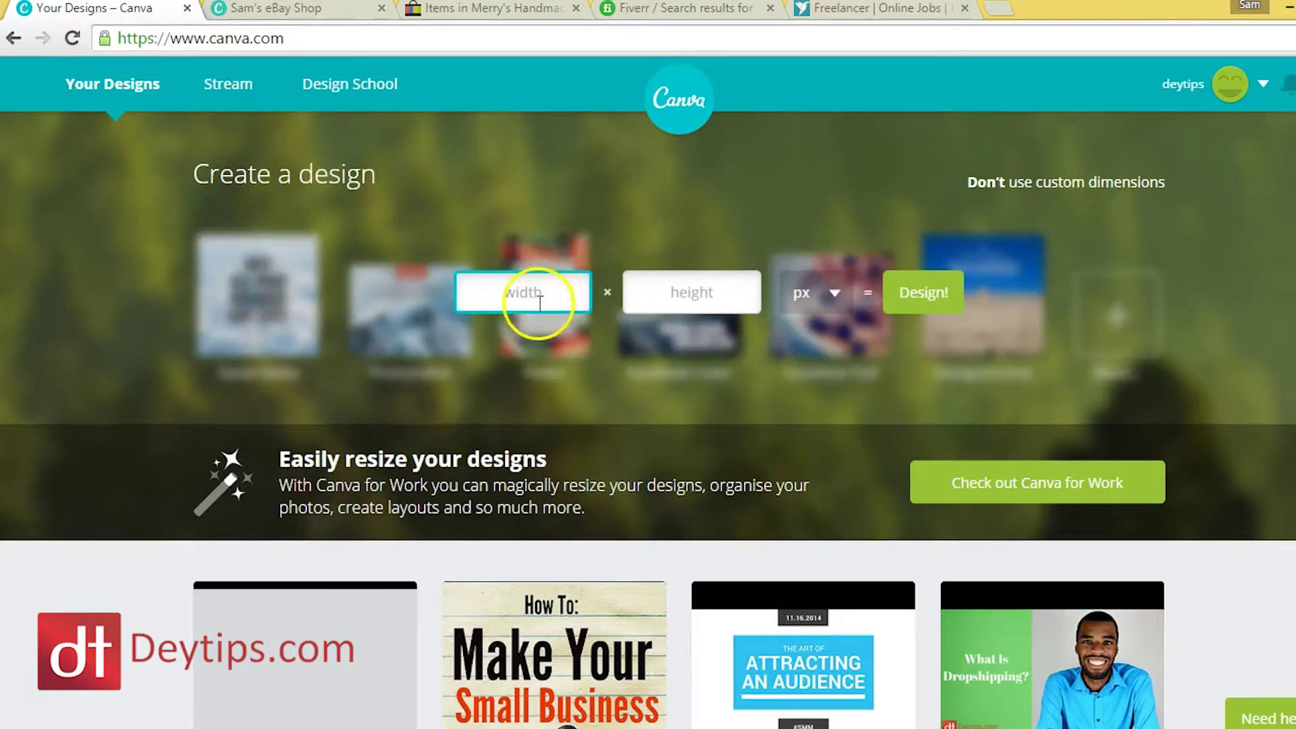
click(535, 292)
text(300)
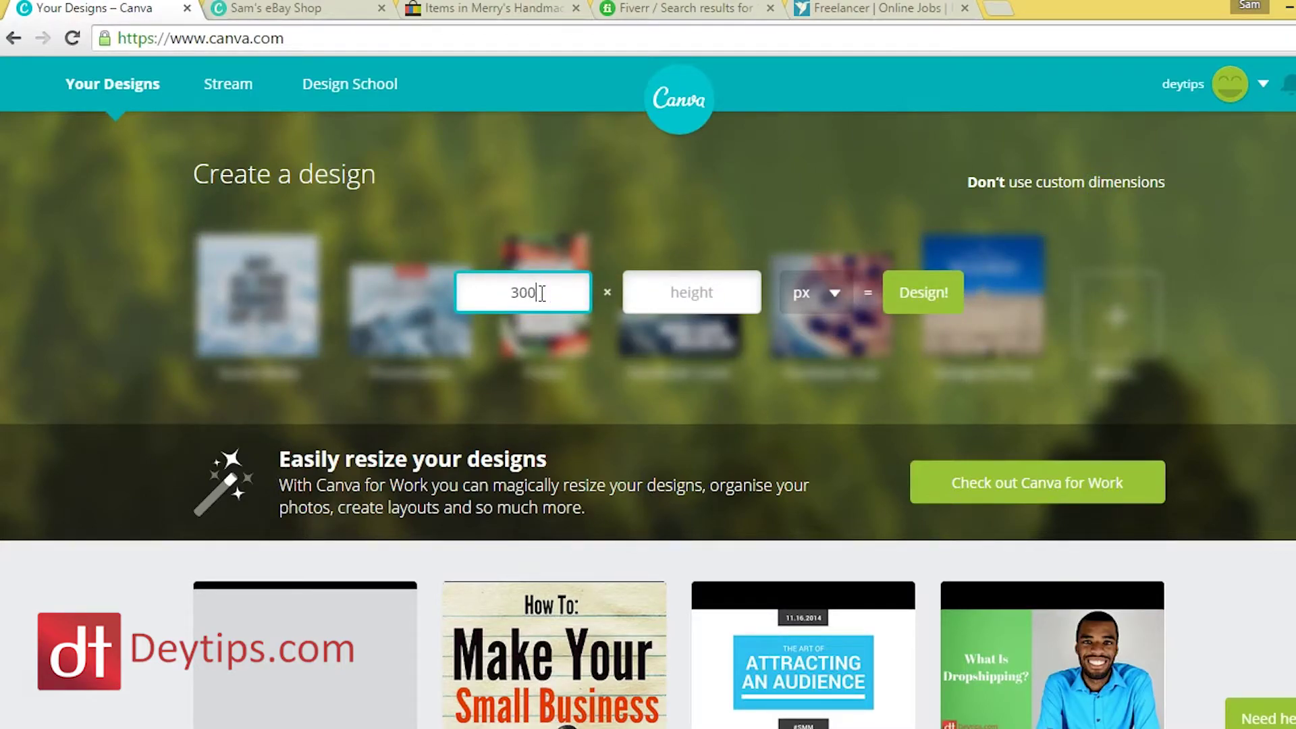
key(Tab)
text(300)
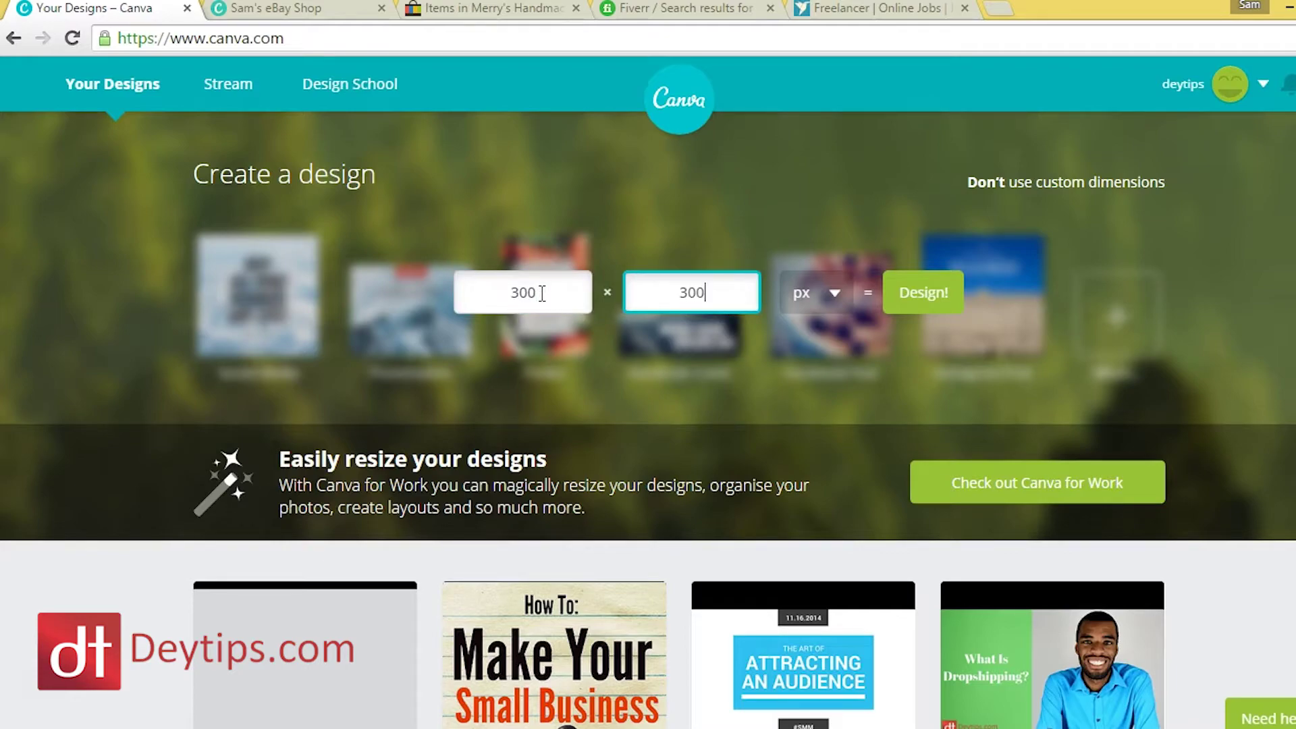
click(917, 293)
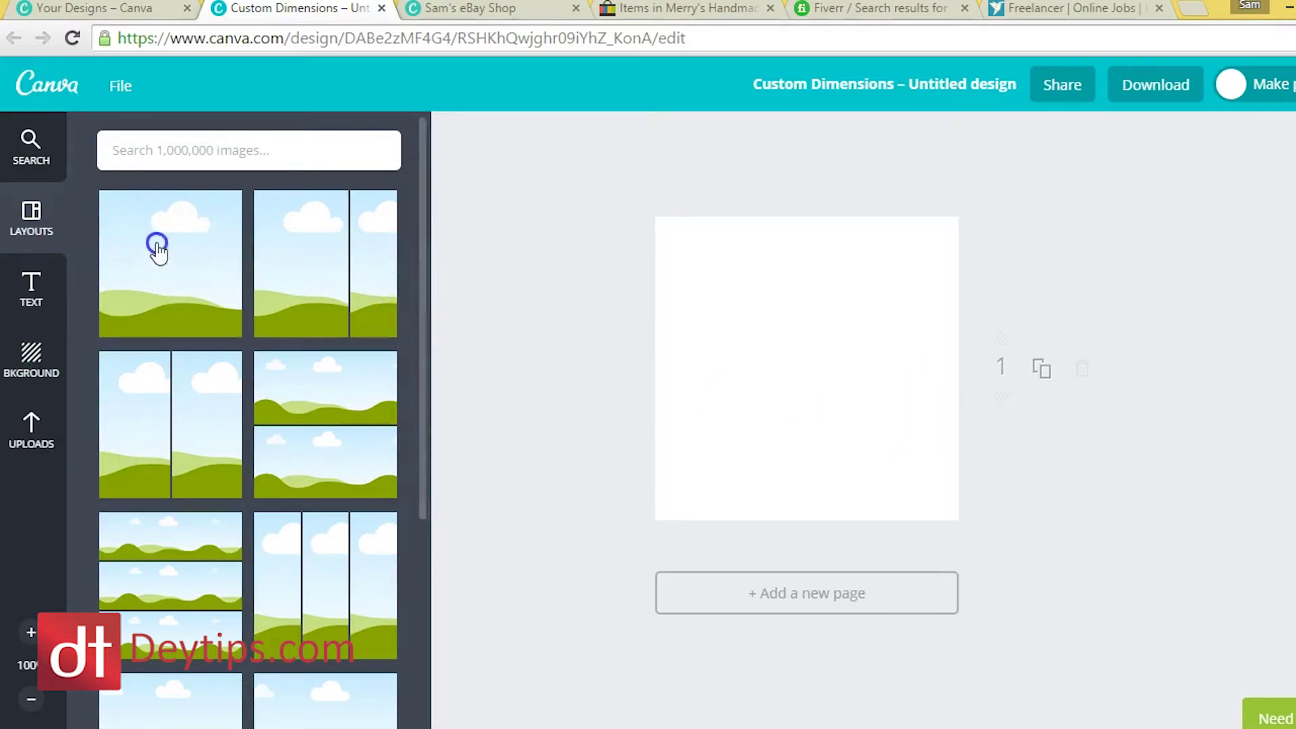
drag(157, 248, 766, 326)
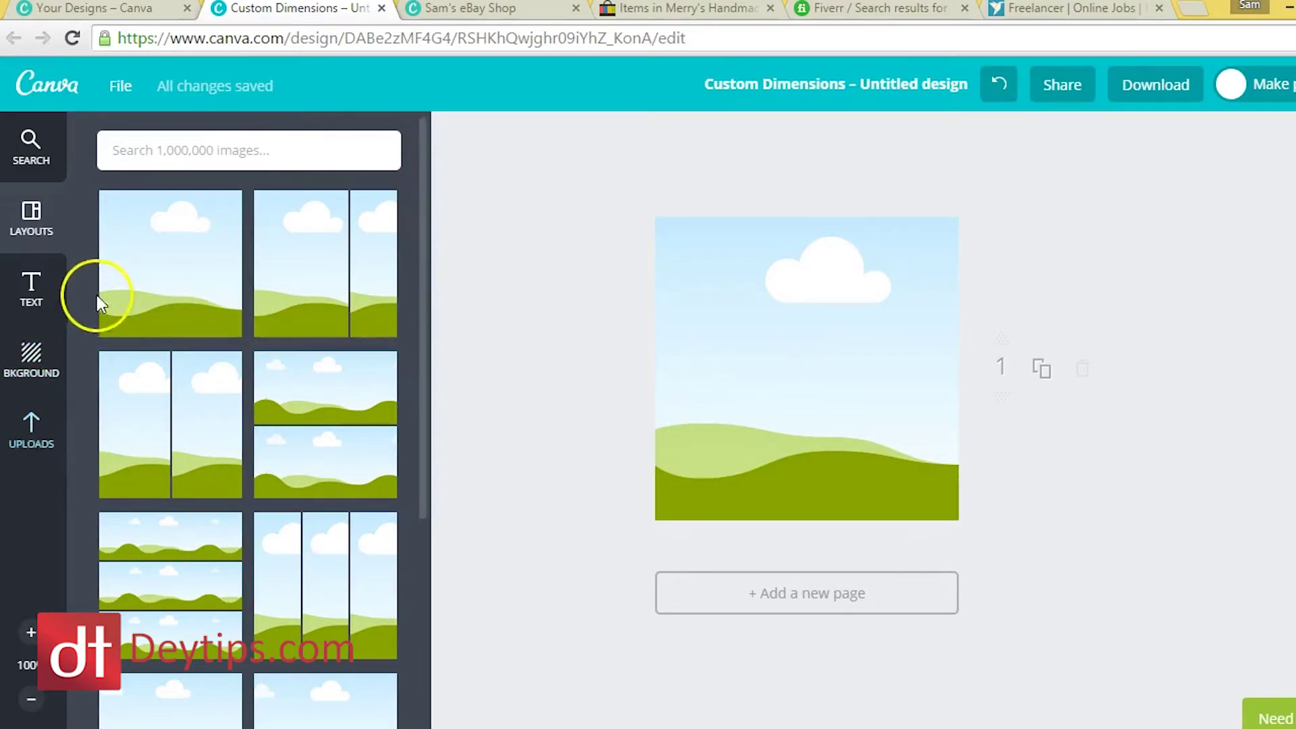
Drop the uploaded man-in-blue-shirt photo into the layout frame, then remove it again.
click(34, 211)
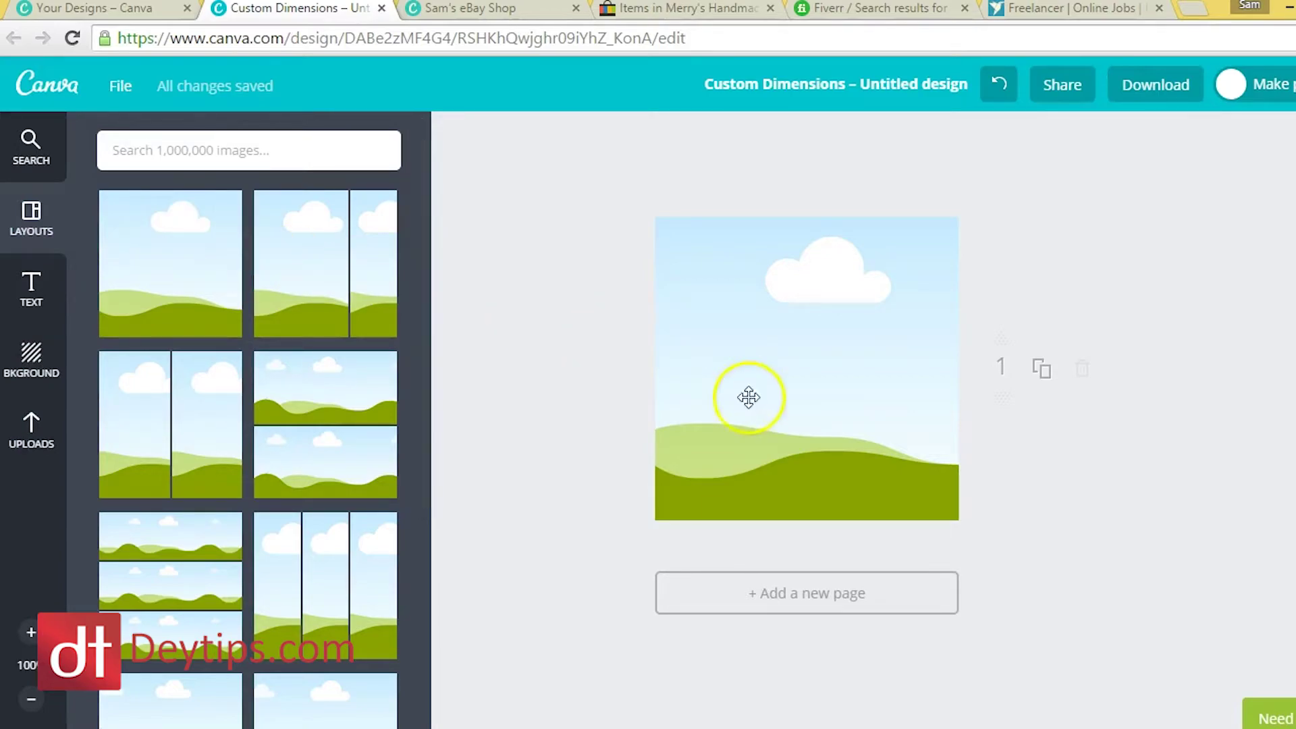
click(31, 425)
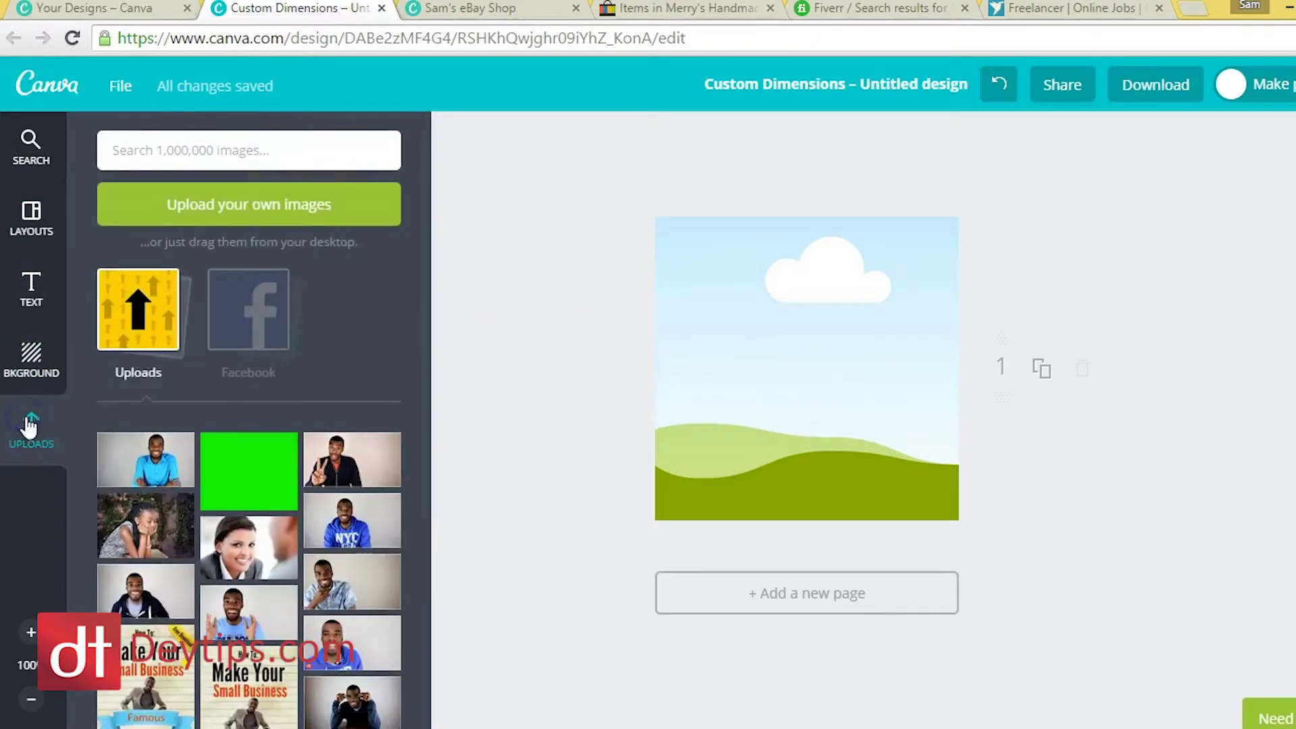
drag(152, 467, 752, 331)
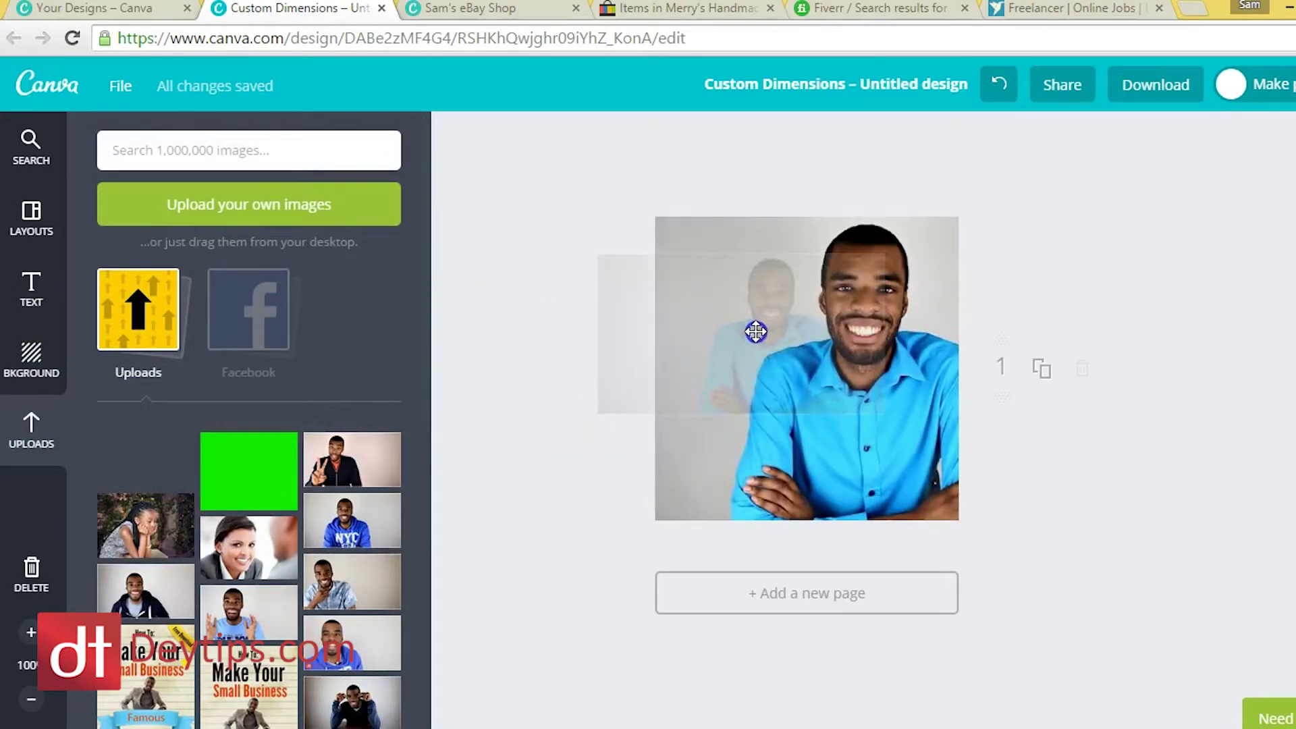
click(914, 457)
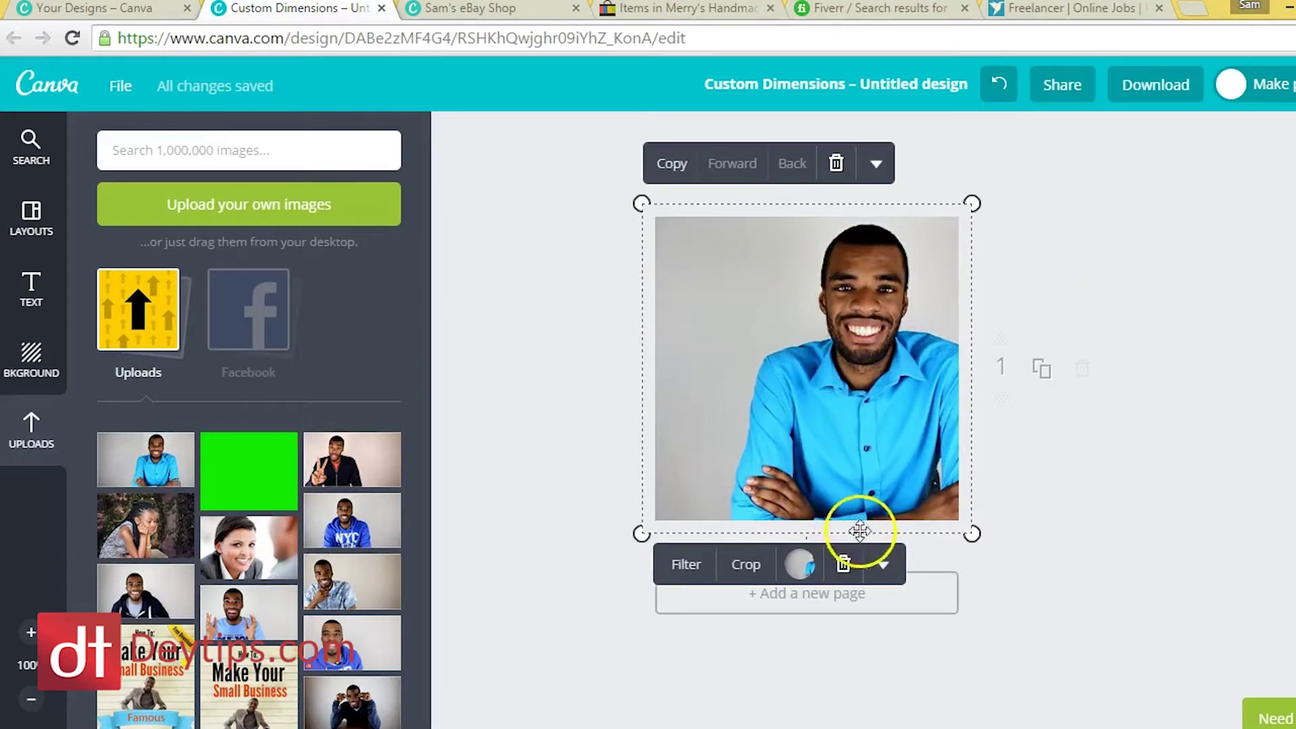
click(844, 564)
Delete the sky frame, place the photo alone near the top, and view the eBay page.
click(837, 164)
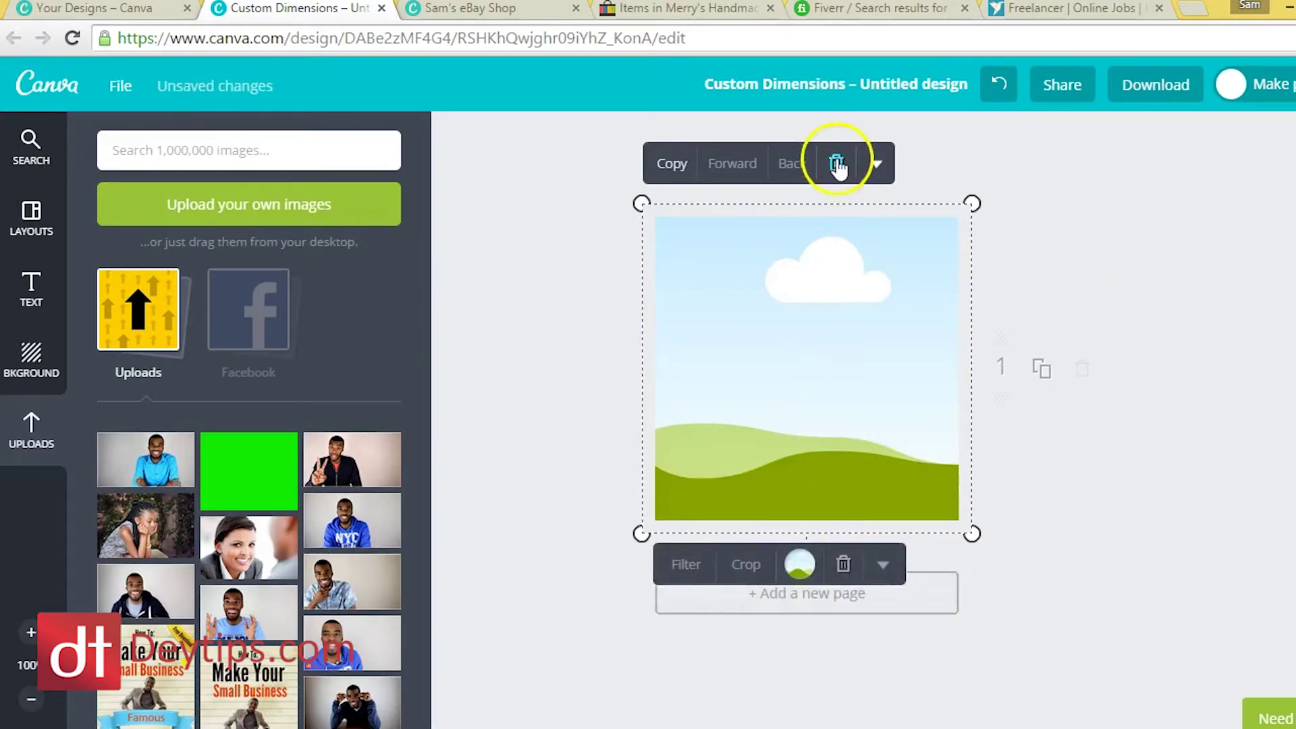
click(147, 457)
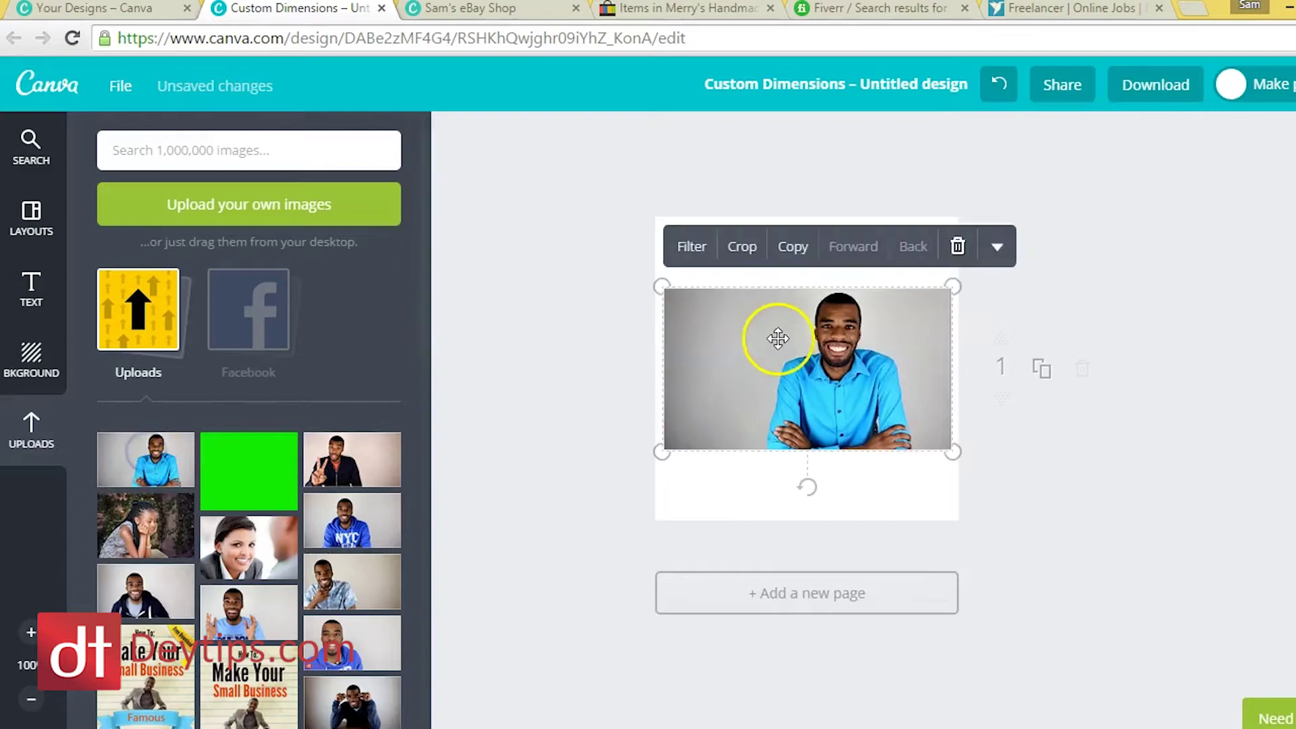
mouse_move(880, 355)
mouse_down()
mouse_move(891, 324)
mouse_move(881, 408)
mouse_up()
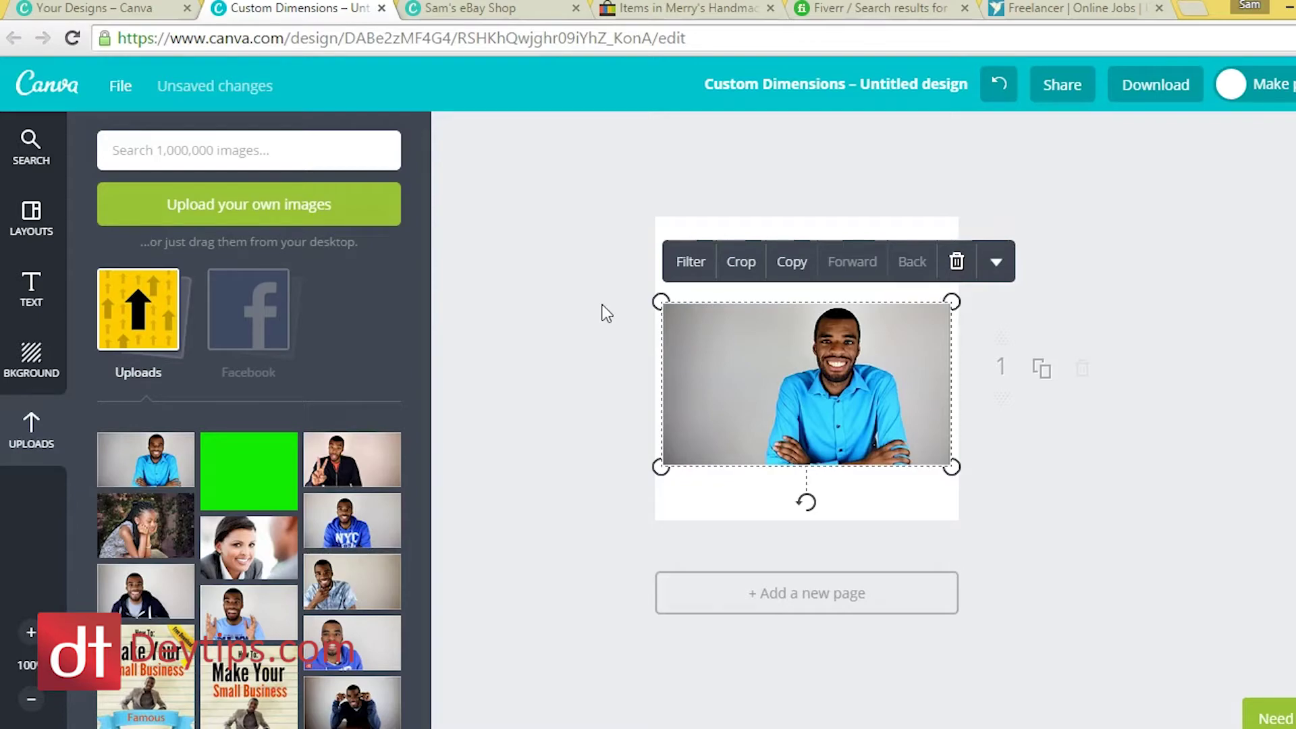
click(672, 10)
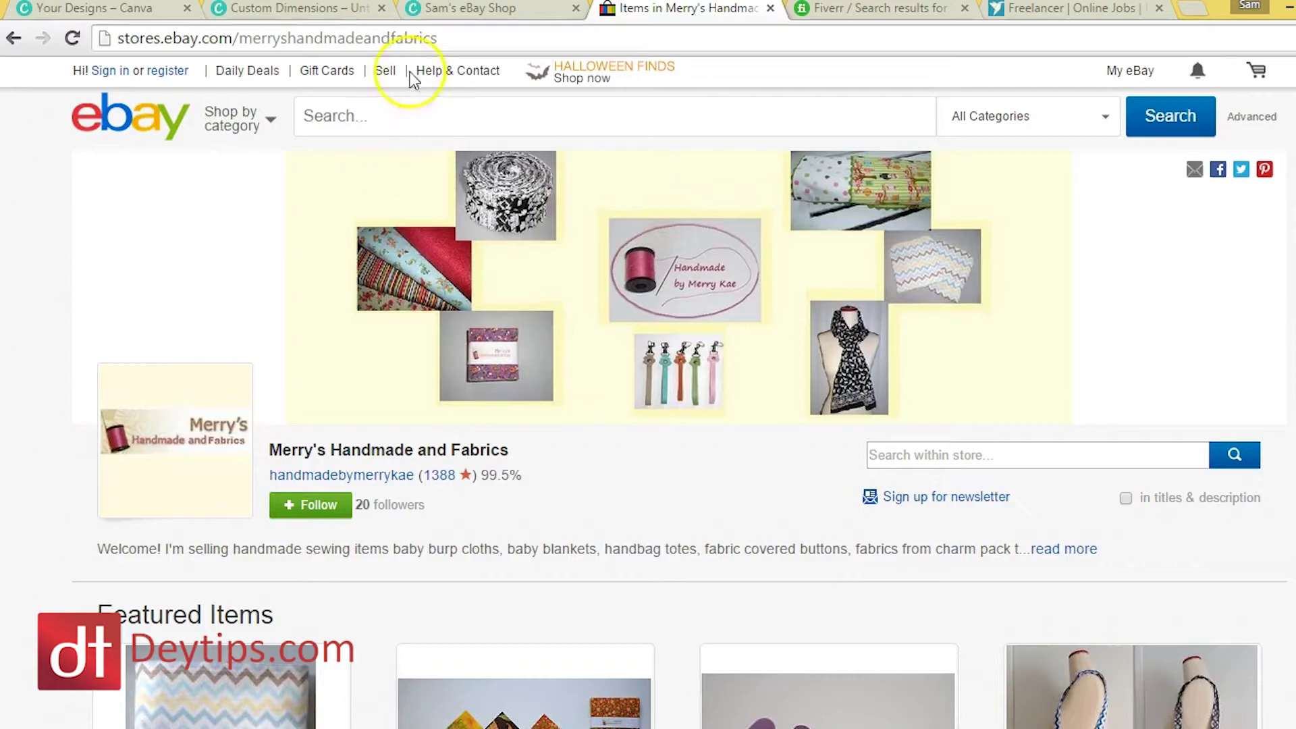
Switch between the Fiverr 'ebay store' results and the eBay store page, ending on Fiverr.
click(868, 13)
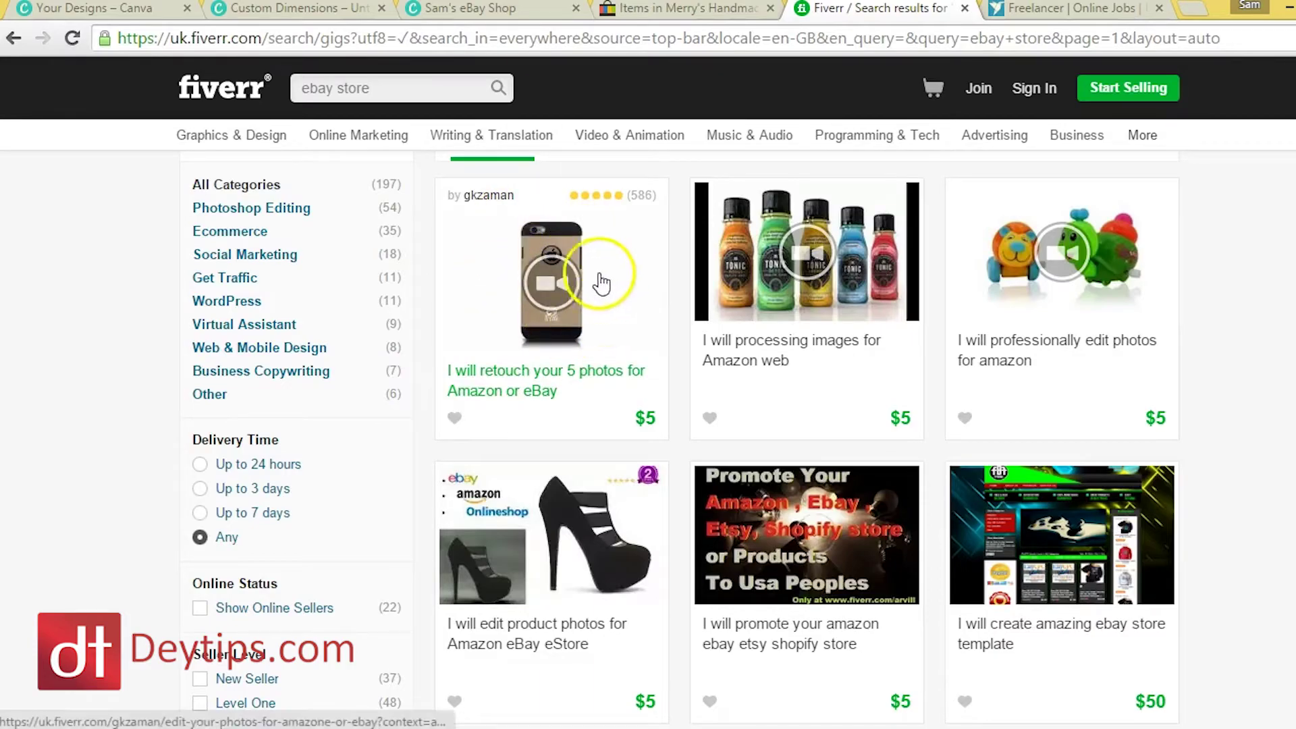
click(666, 12)
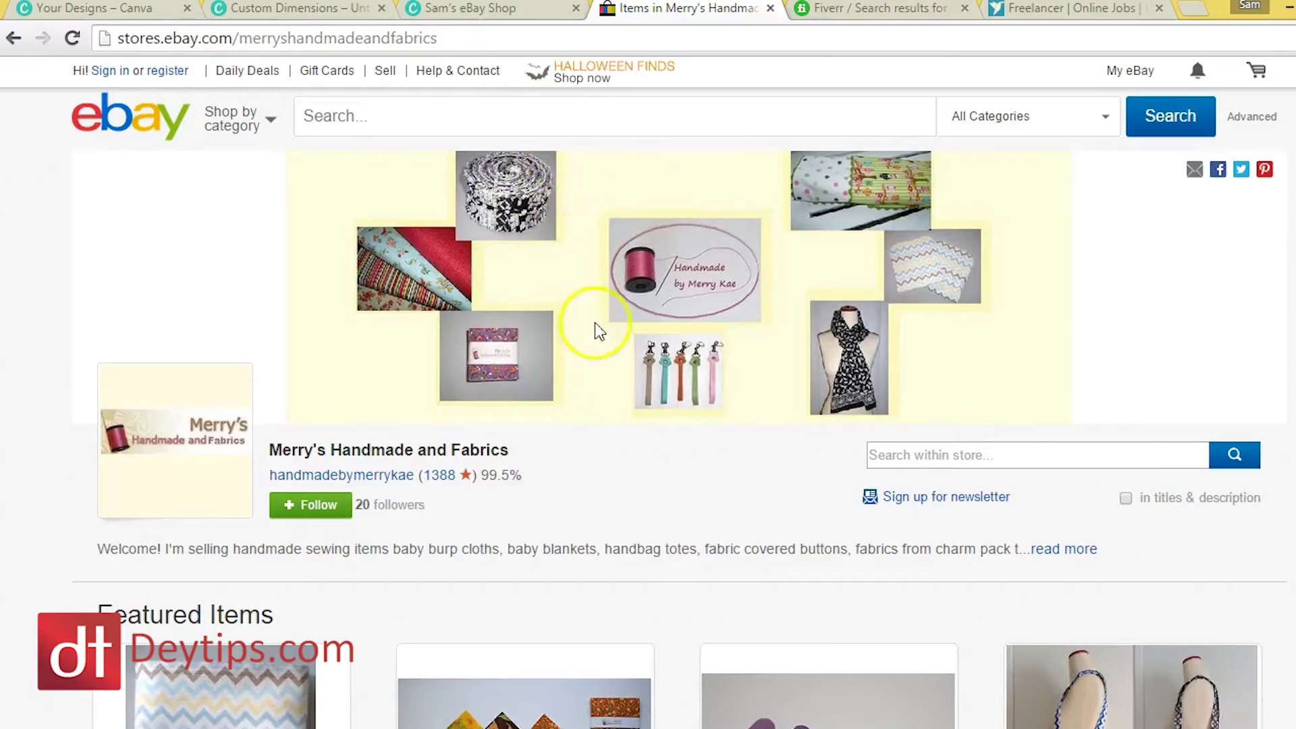
click(858, 15)
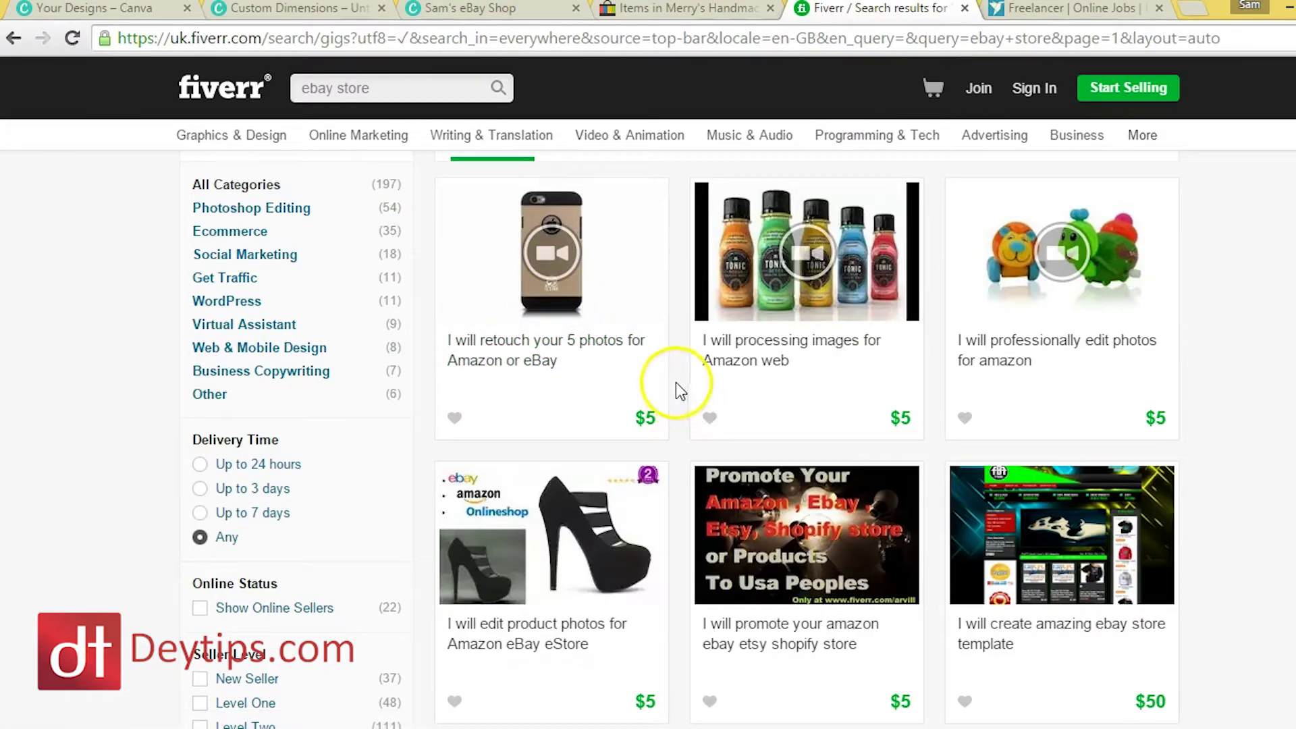
click(368, 91)
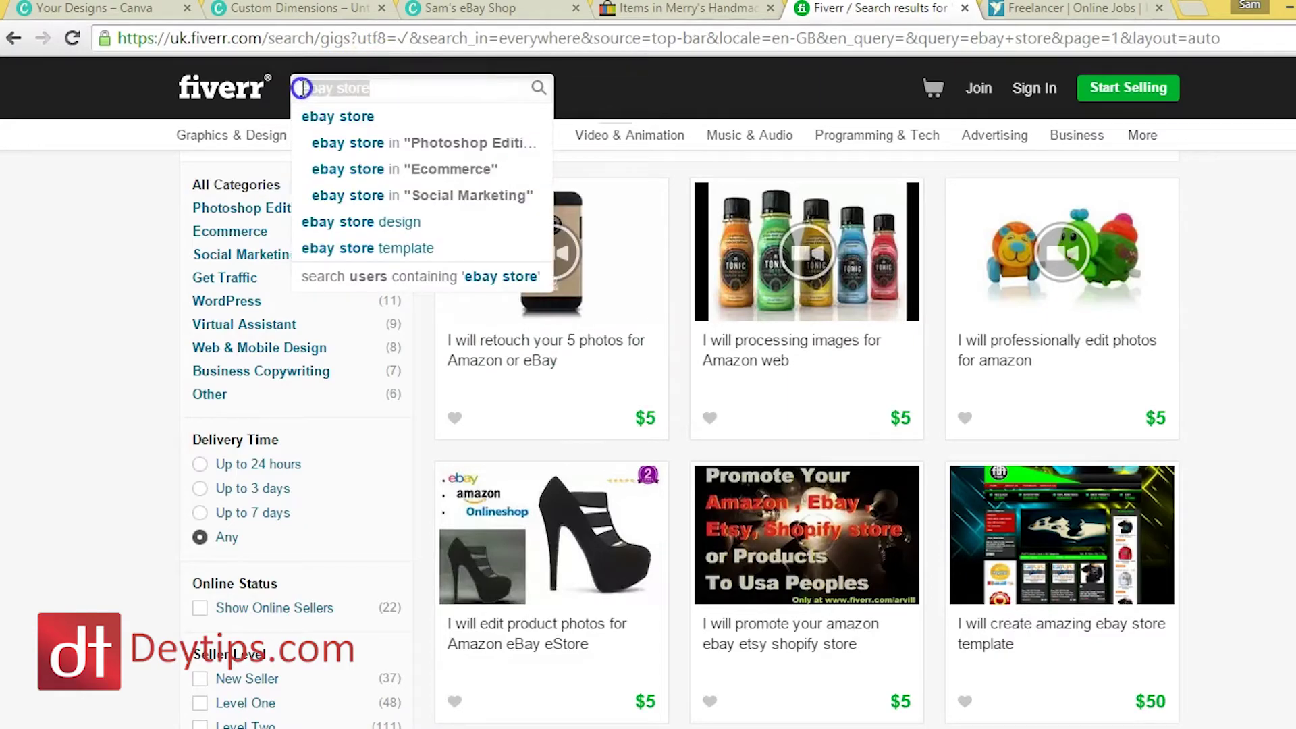
click(102, 271)
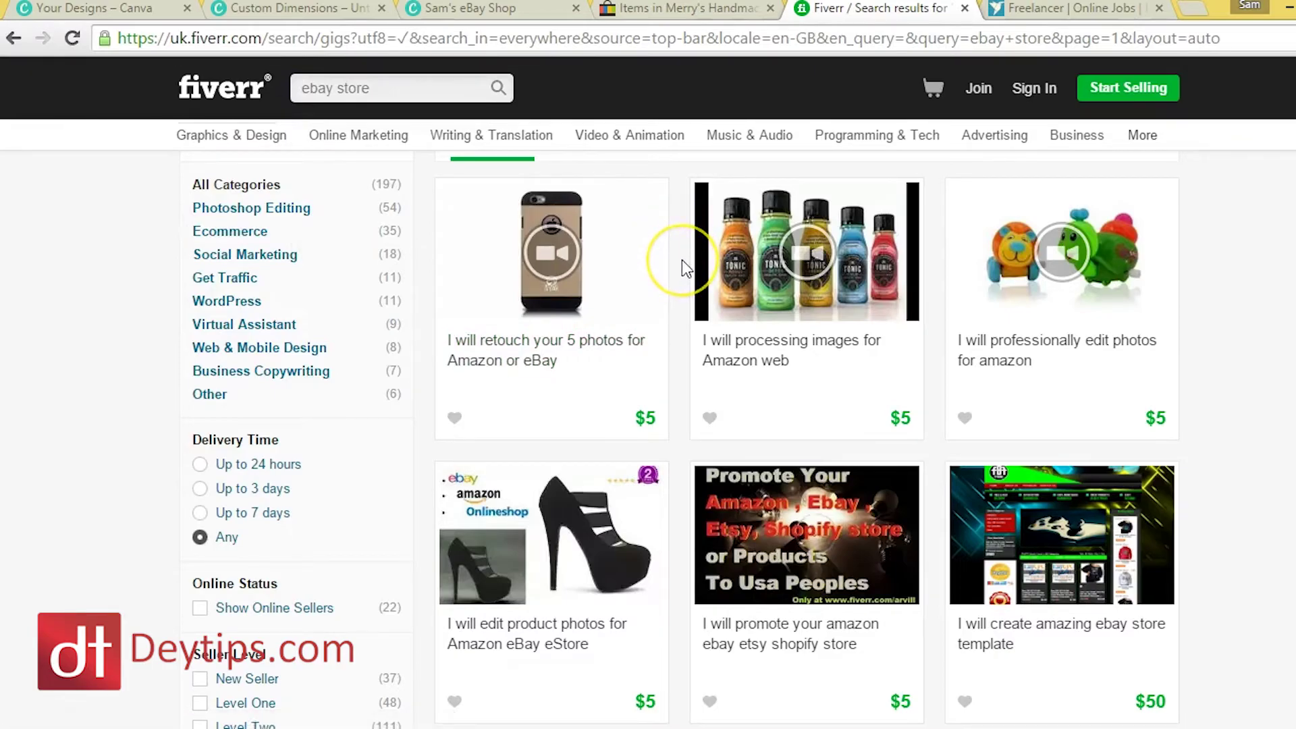
drag(677, 231, 680, 193)
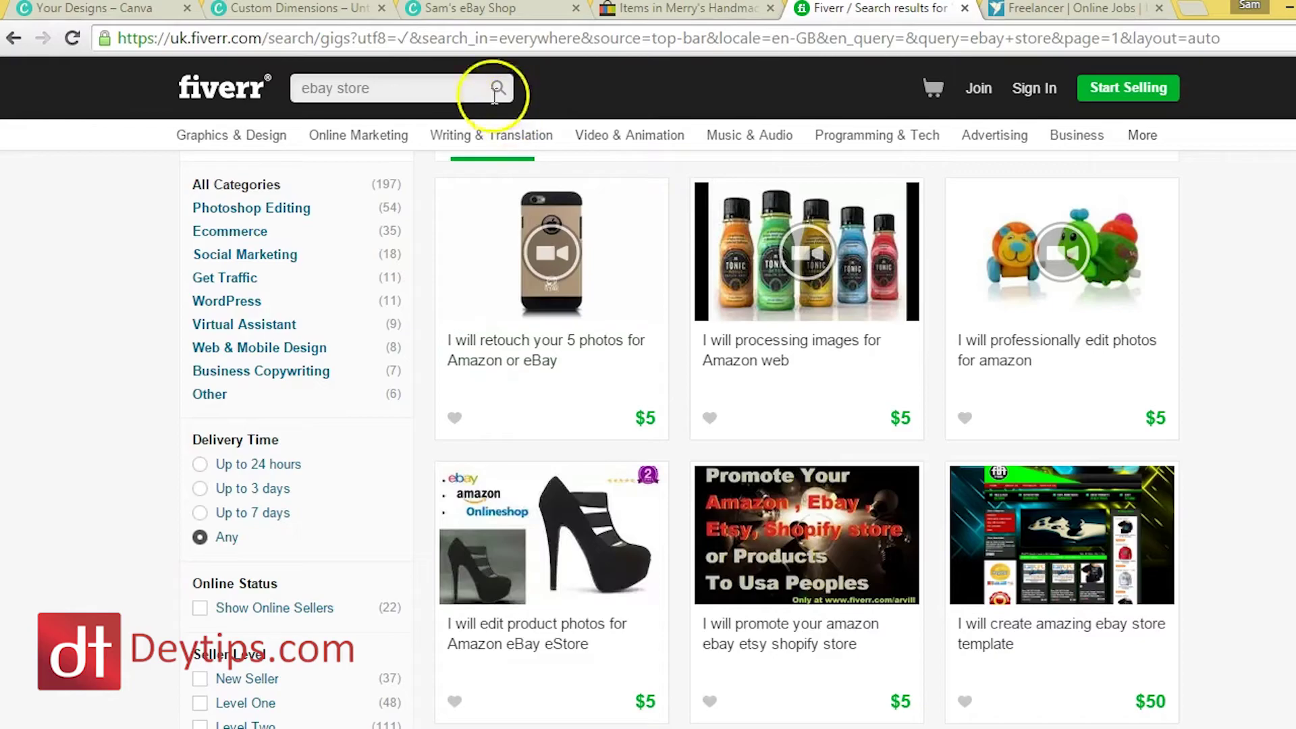
click(440, 10)
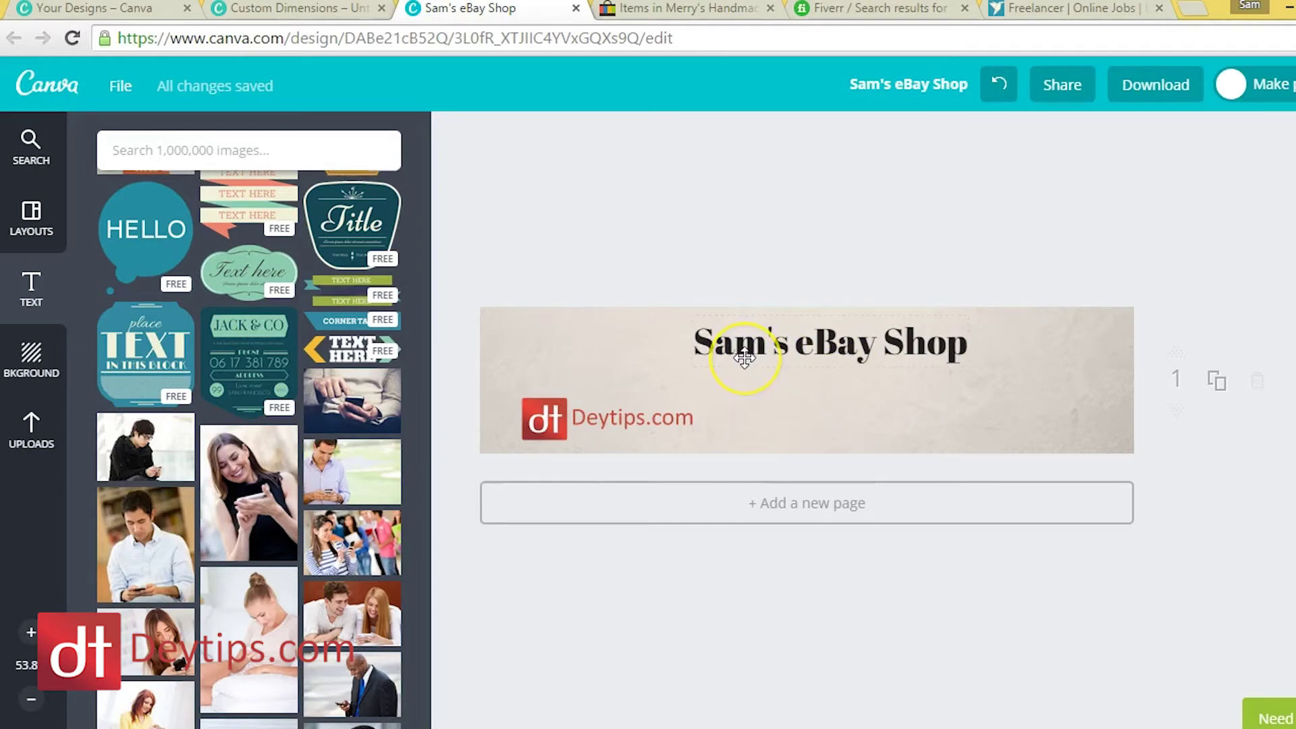
click(861, 19)
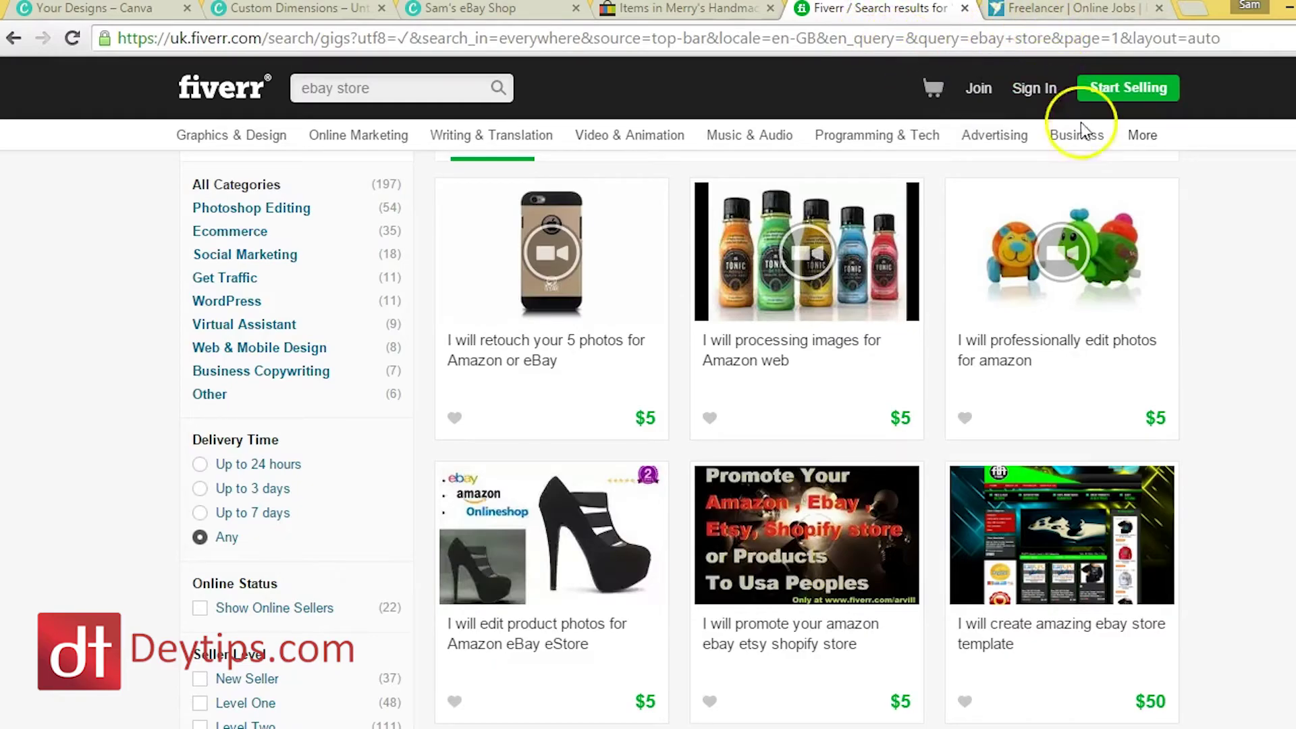
scroll(1171, 304, down, 3)
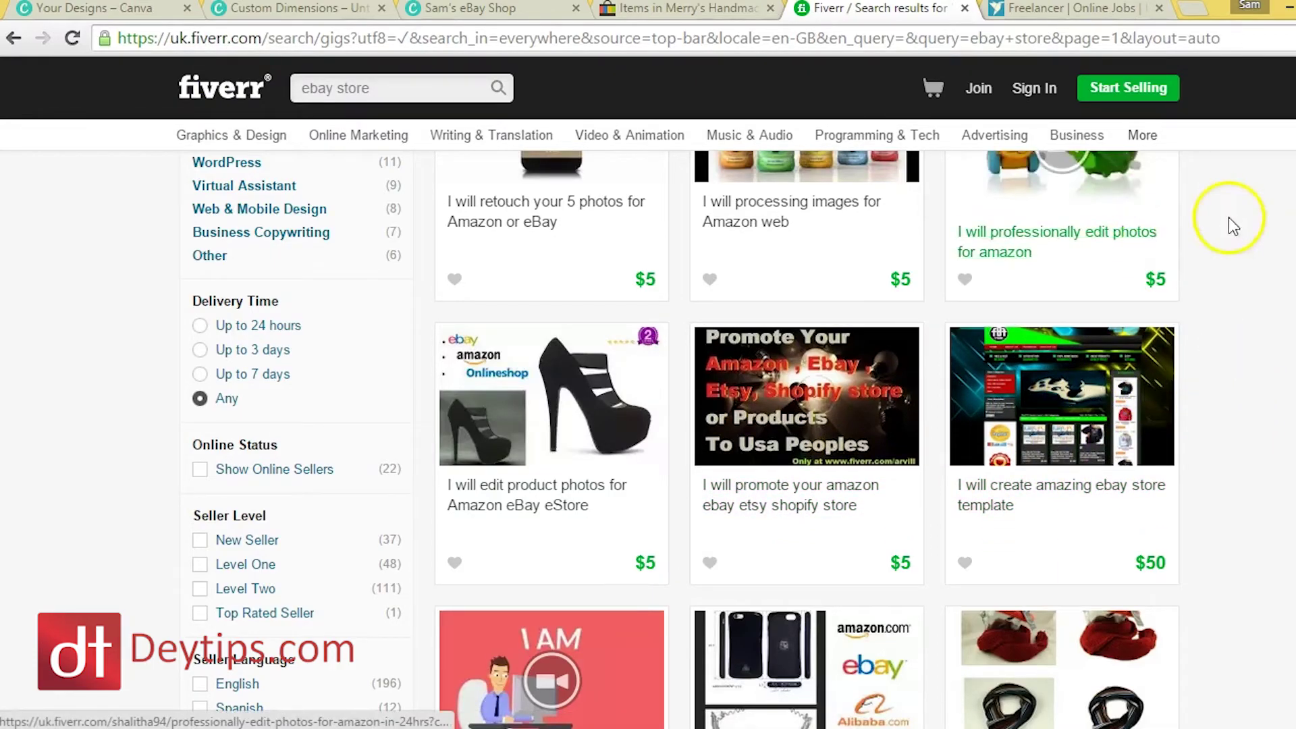
Go to the logged-out Freelancer homepage and start the sign-up.
click(1065, 15)
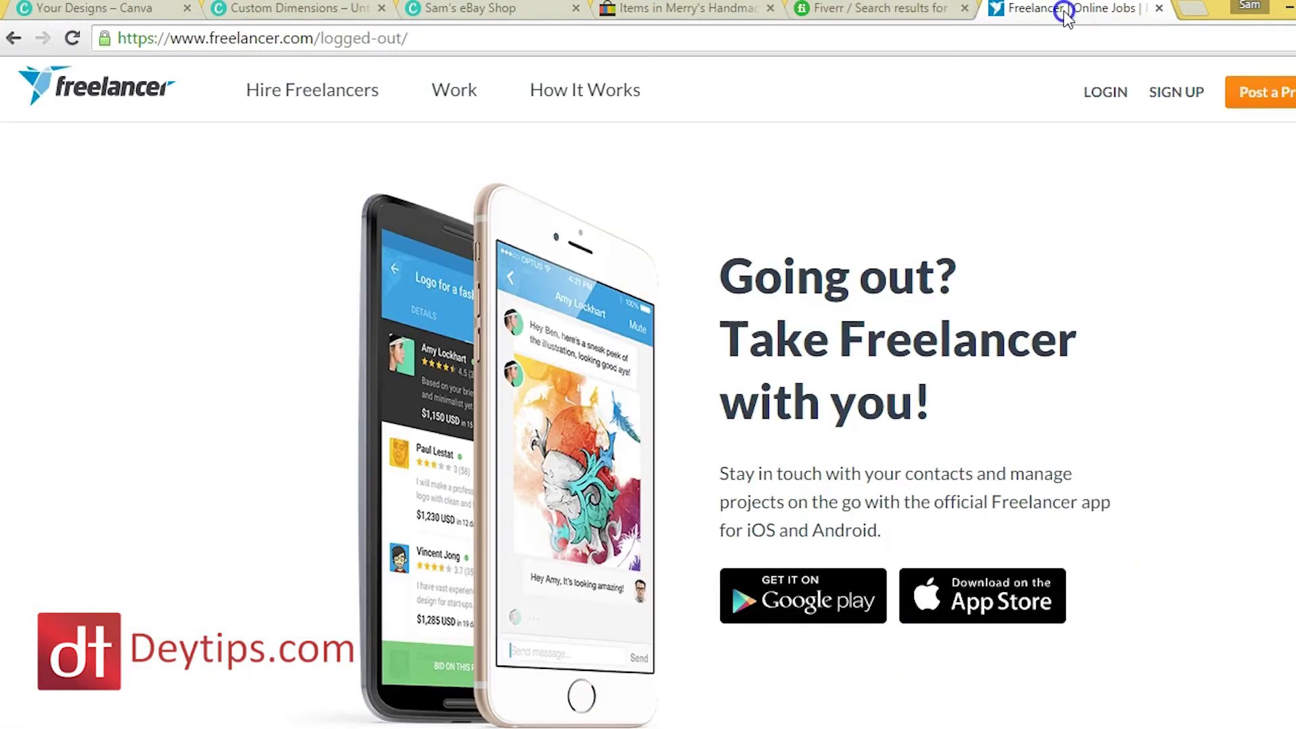
click(690, 187)
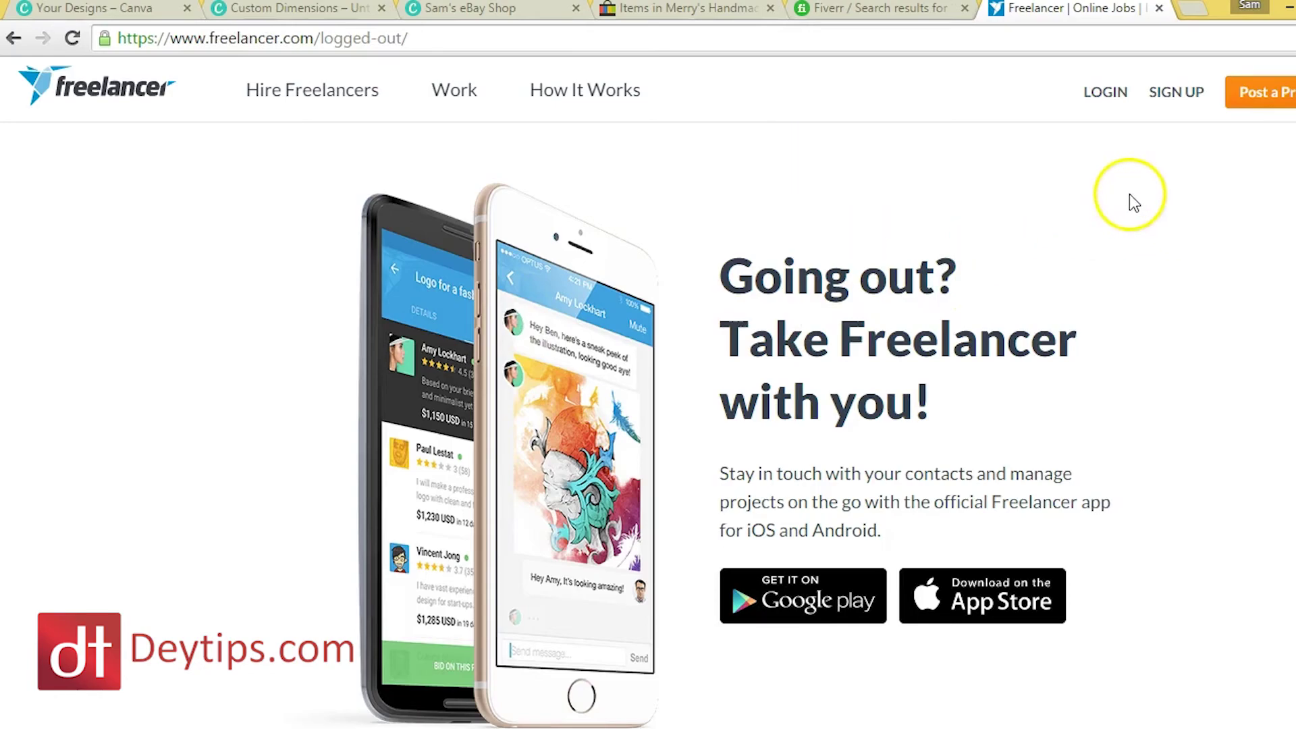
click(1174, 91)
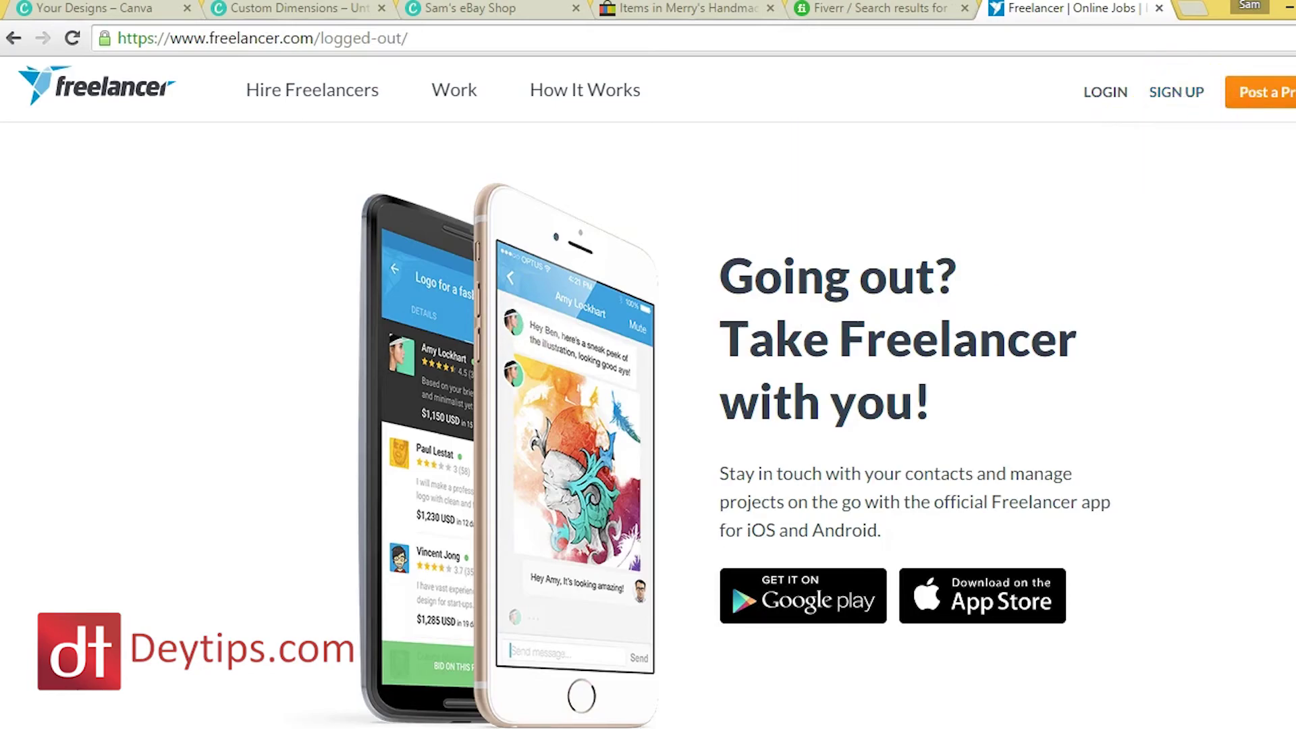